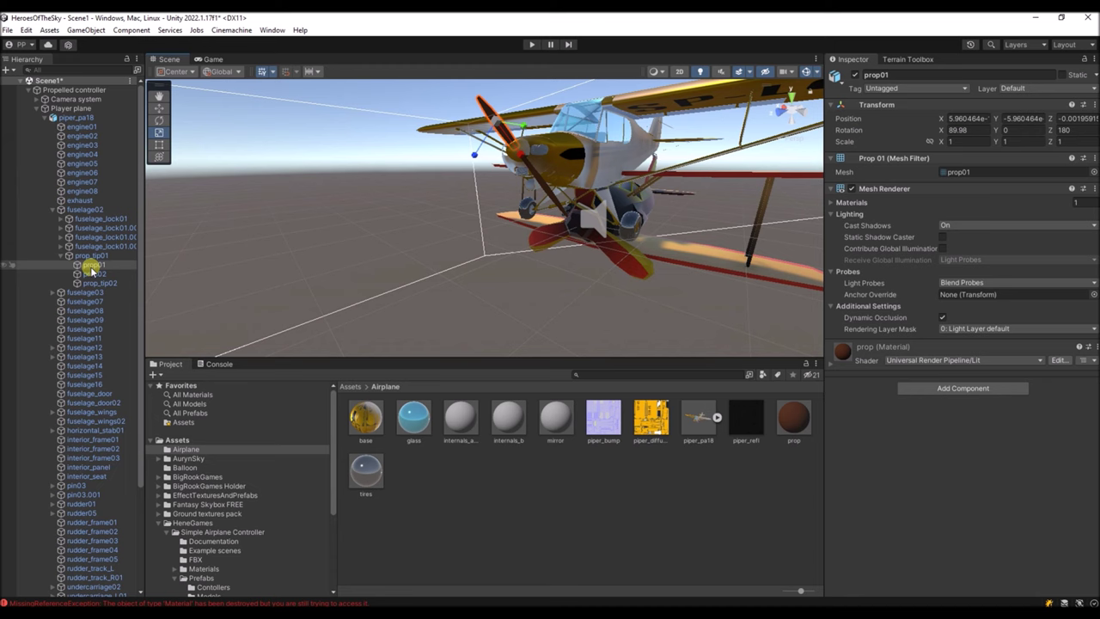
- Assign prop_tip01 from the piper_pa18 model as propeller Element 0 of the Propelled controller's Simple Air Plane Controller script
left_click(92, 256)
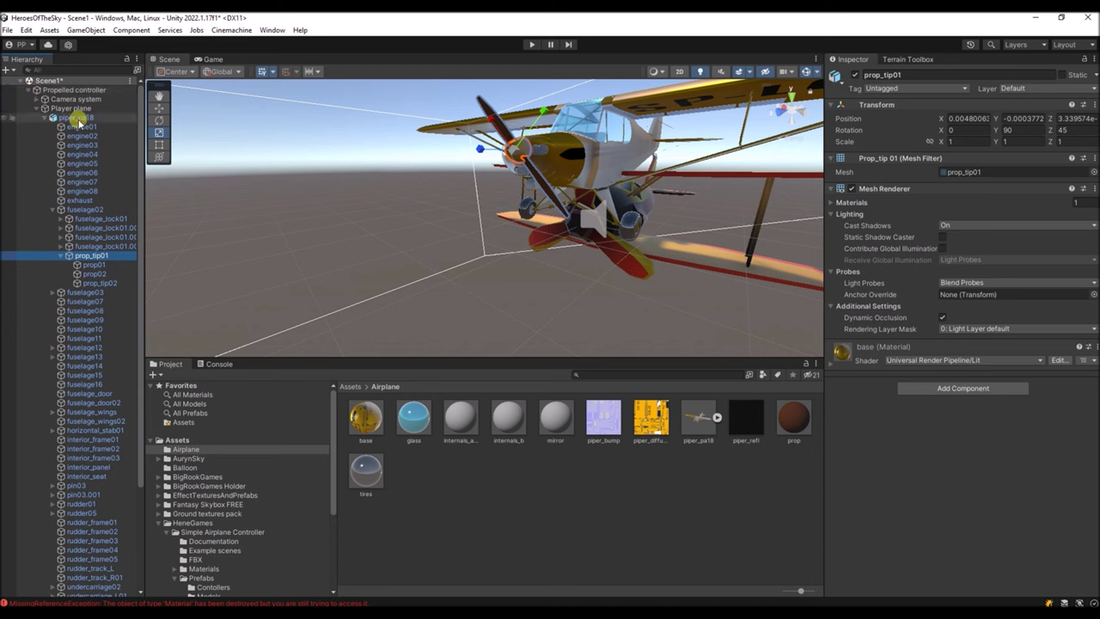
left_click(45, 117)
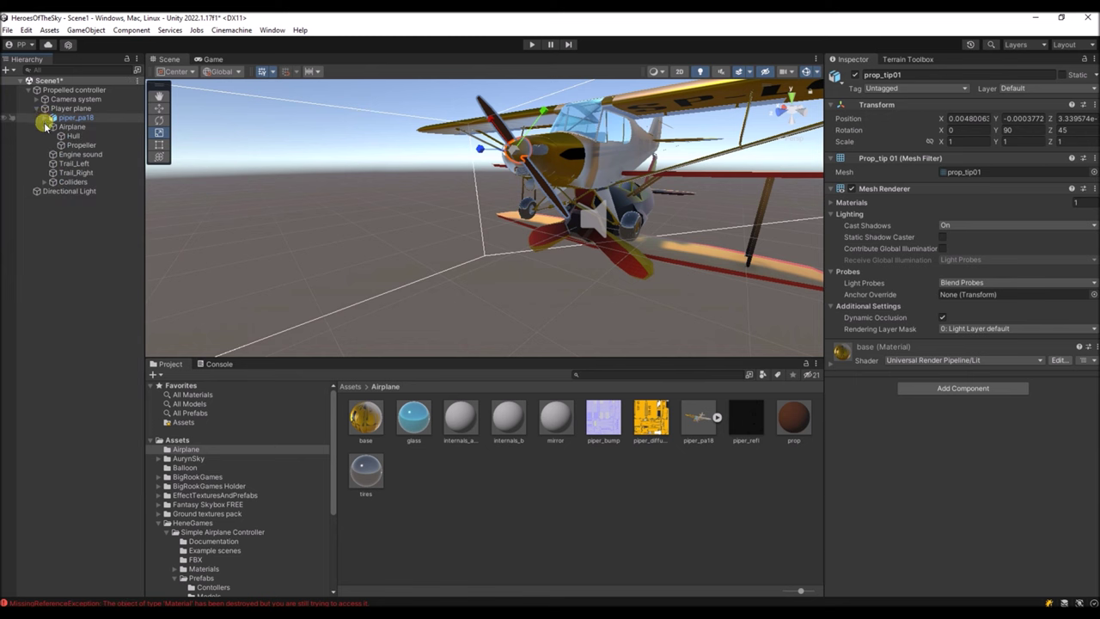
left_click(53, 90)
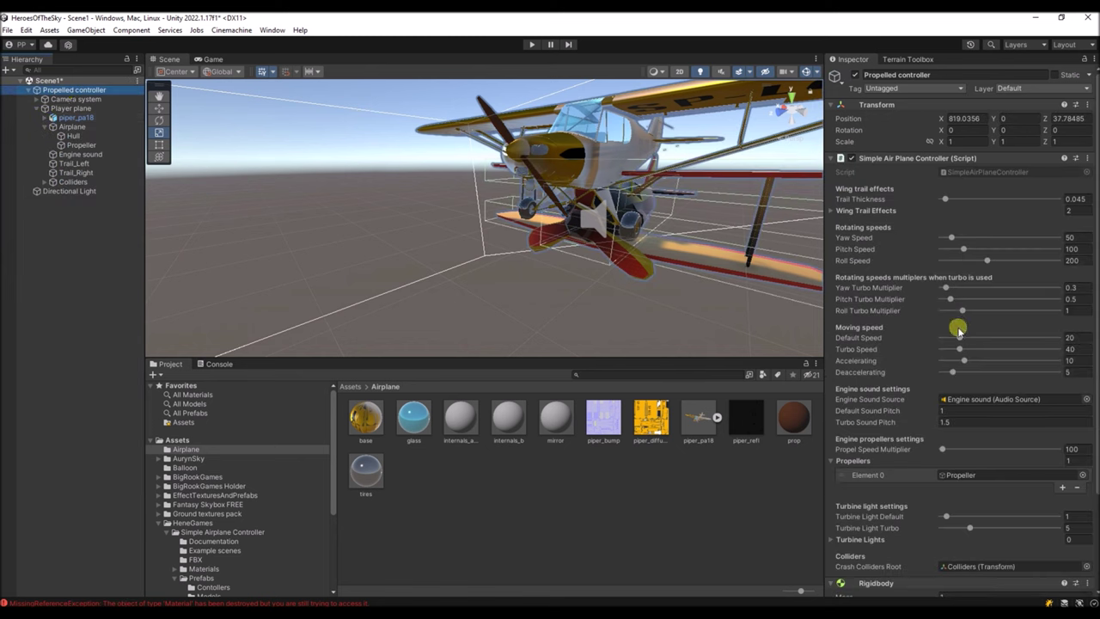
scroll(959, 331, "down", 3)
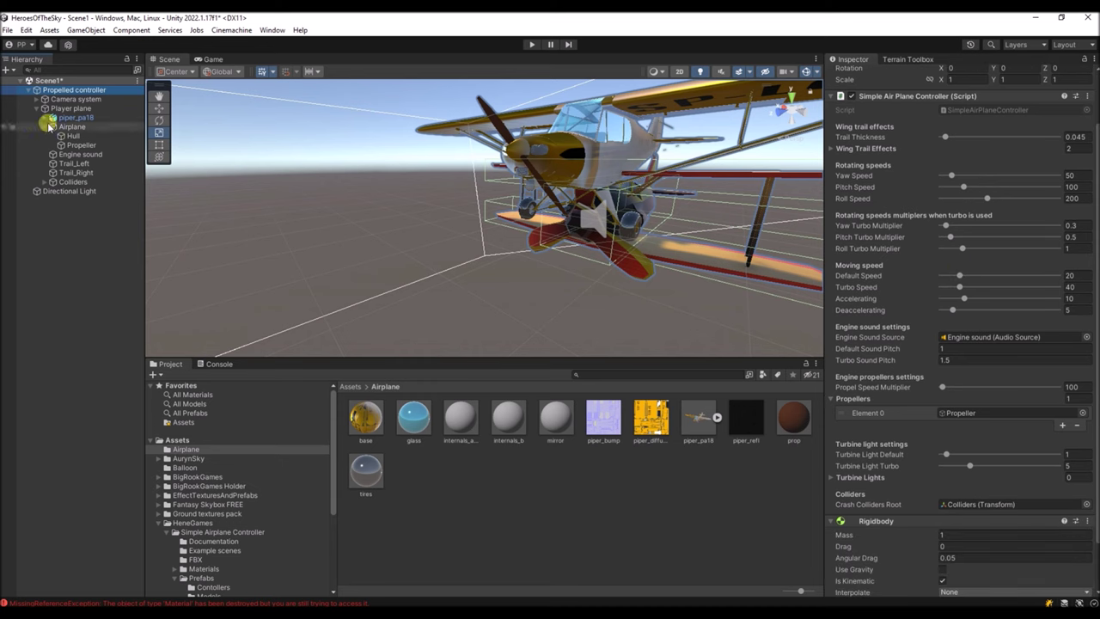
left_click(45, 117)
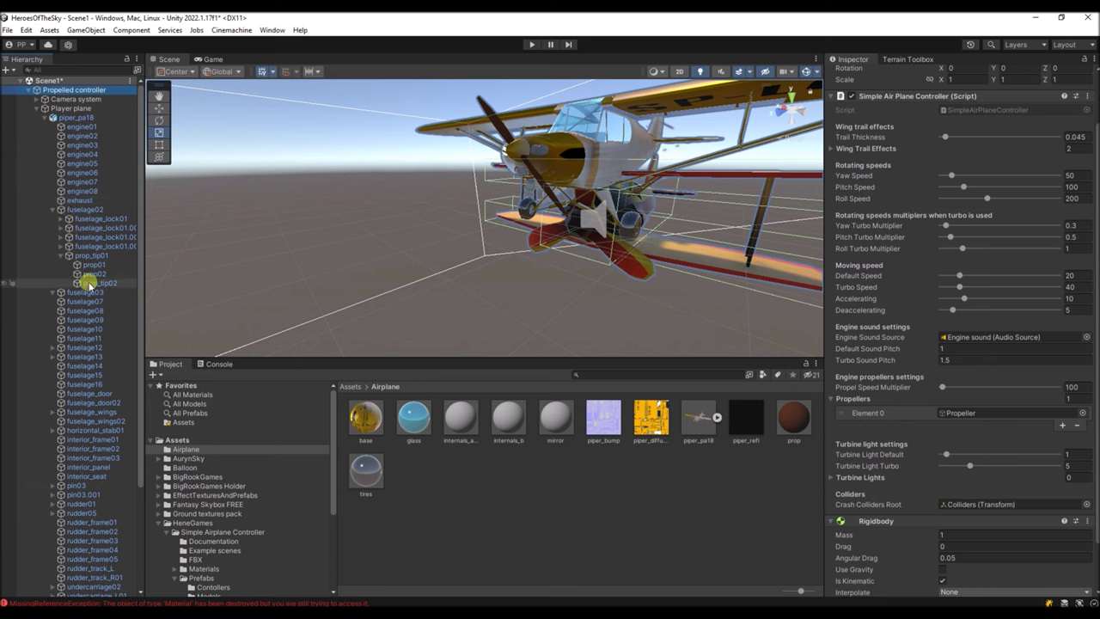
left_click_drag(348, 283, 973, 406)
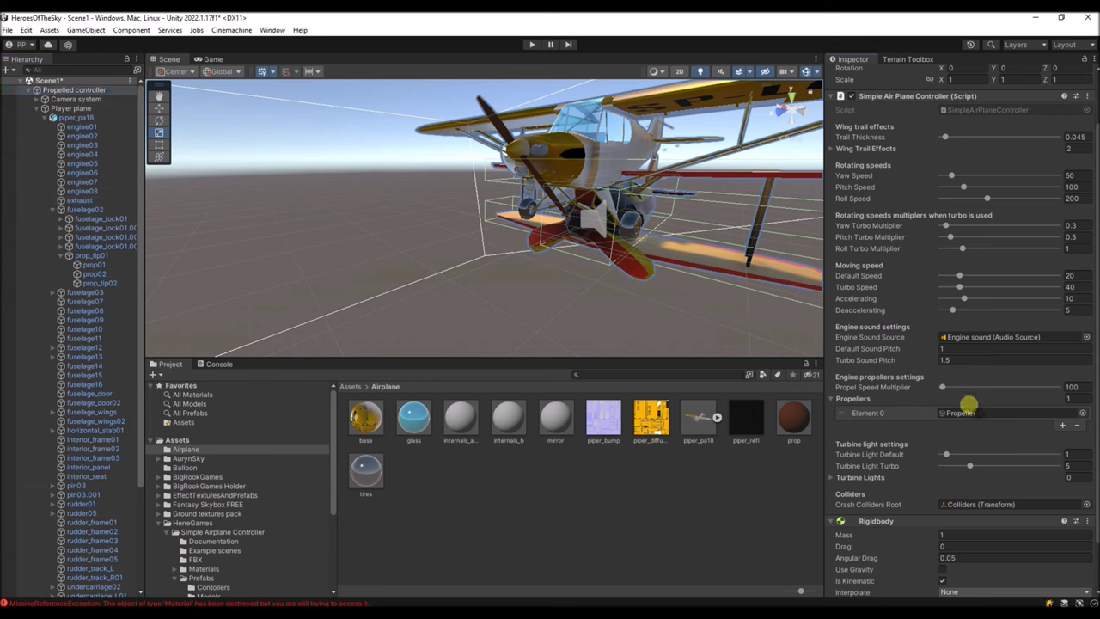
- Run the scene and fly the plane through climbs and turns to check the propeller rotation, and stop the playback
left_click(531, 46)
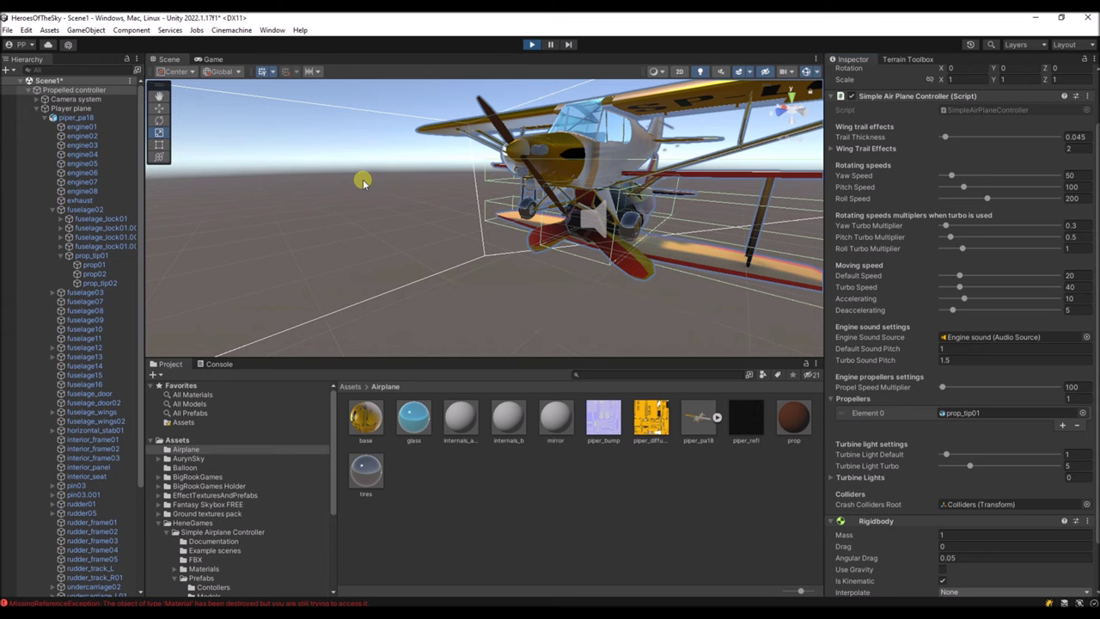
key("s")
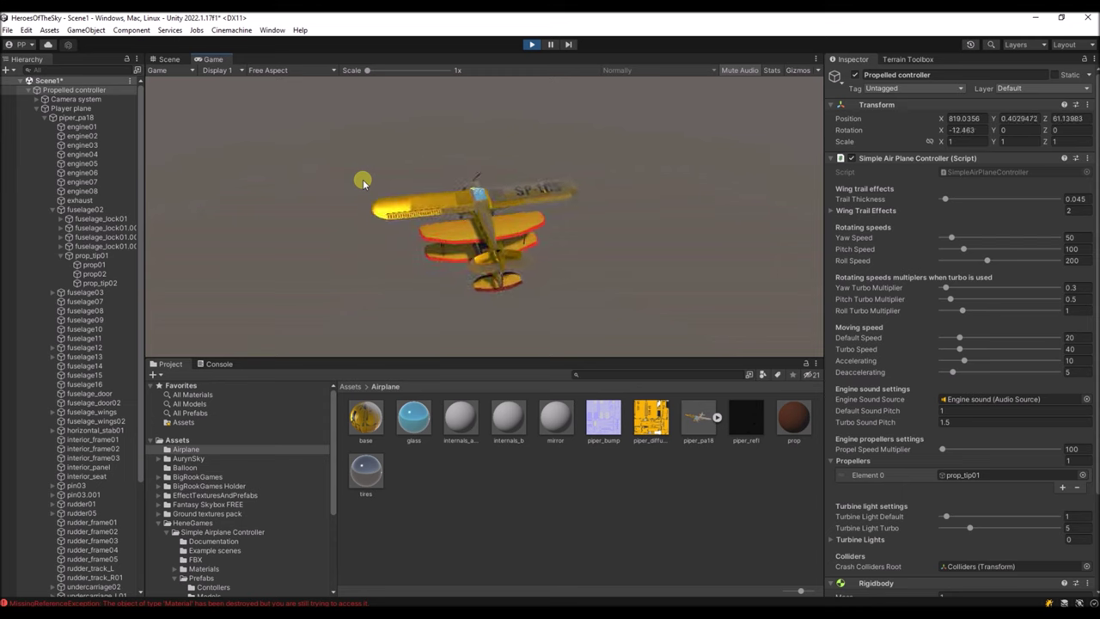
key("d")
key("s")
key("d")
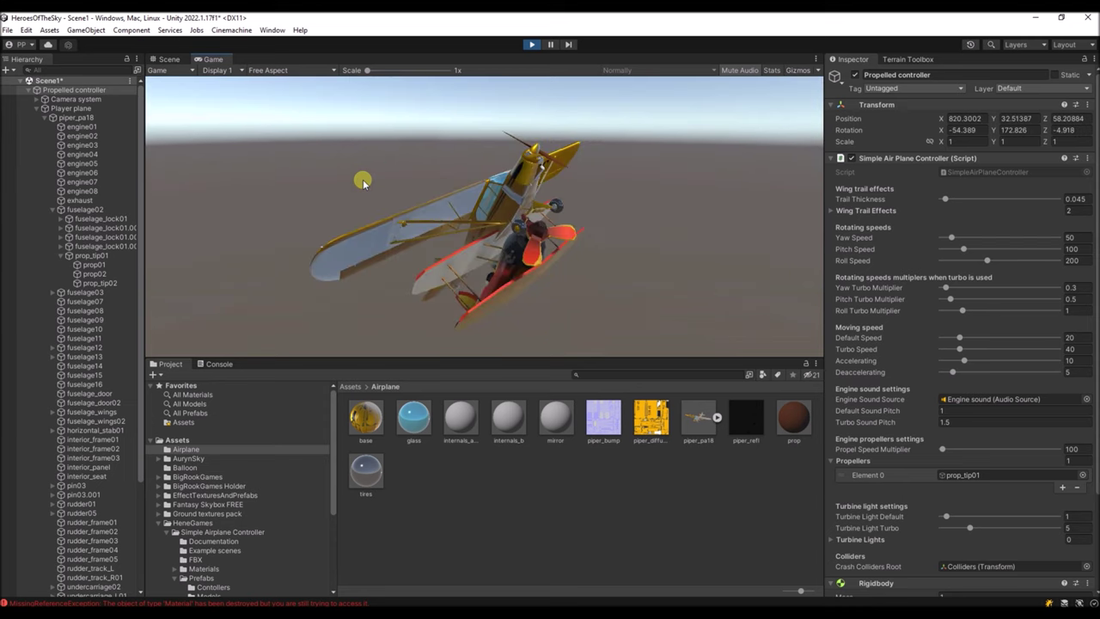
key("w")
key("s")
key("d")
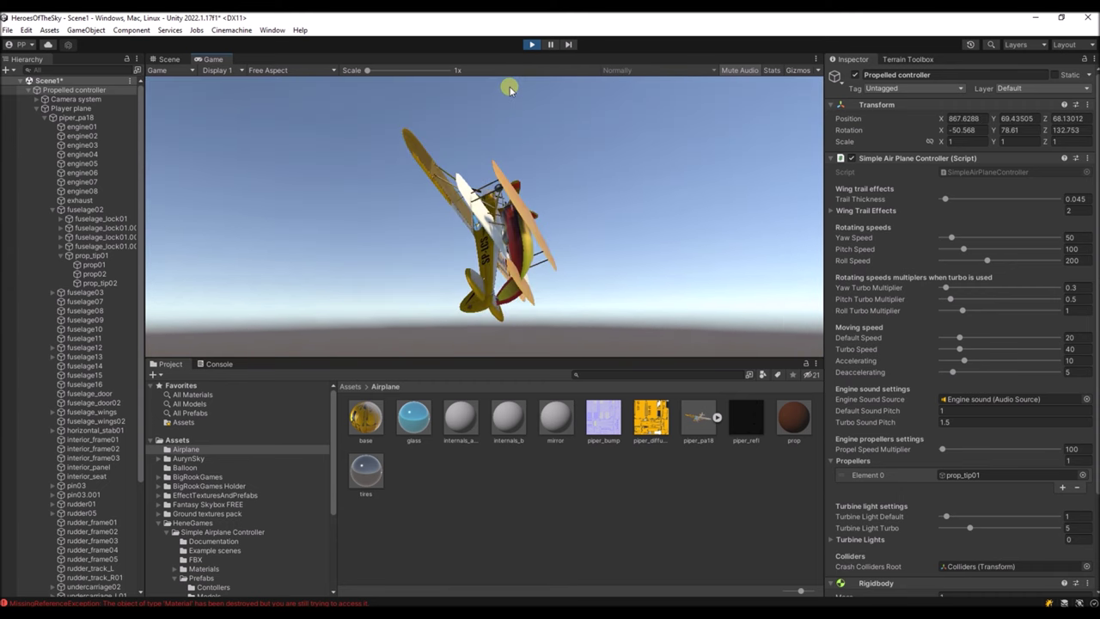
left_click(531, 44)
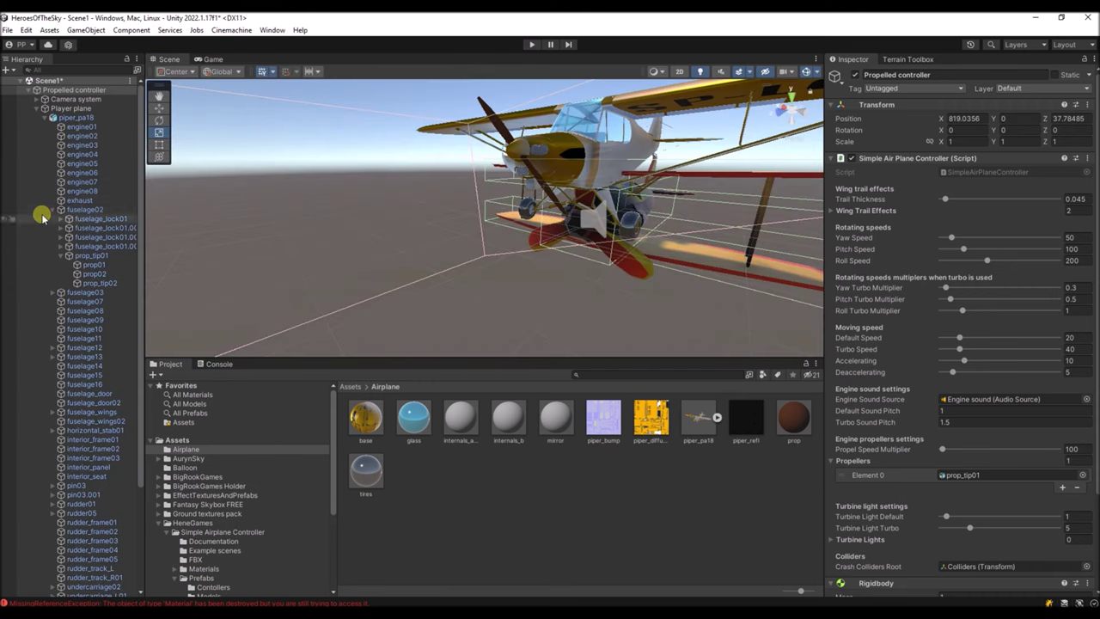
- Delete the original Airplane object with its Hull and Propeller from the Player plane, leaving the piper_pa18 model
left_click(47, 118)
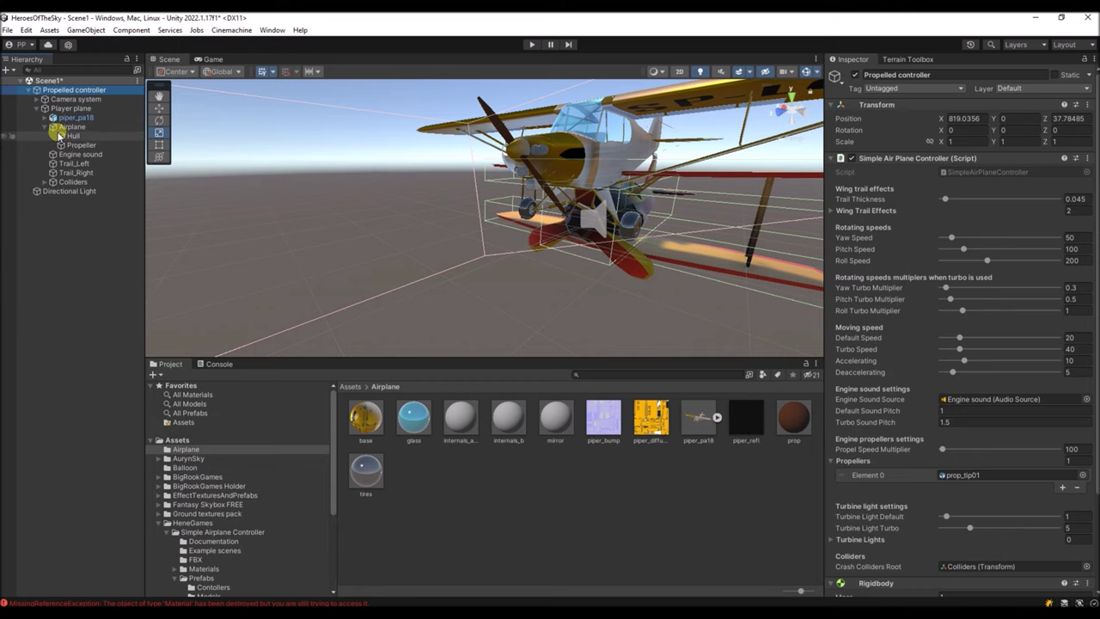
left_click(62, 127)
key("Delete")
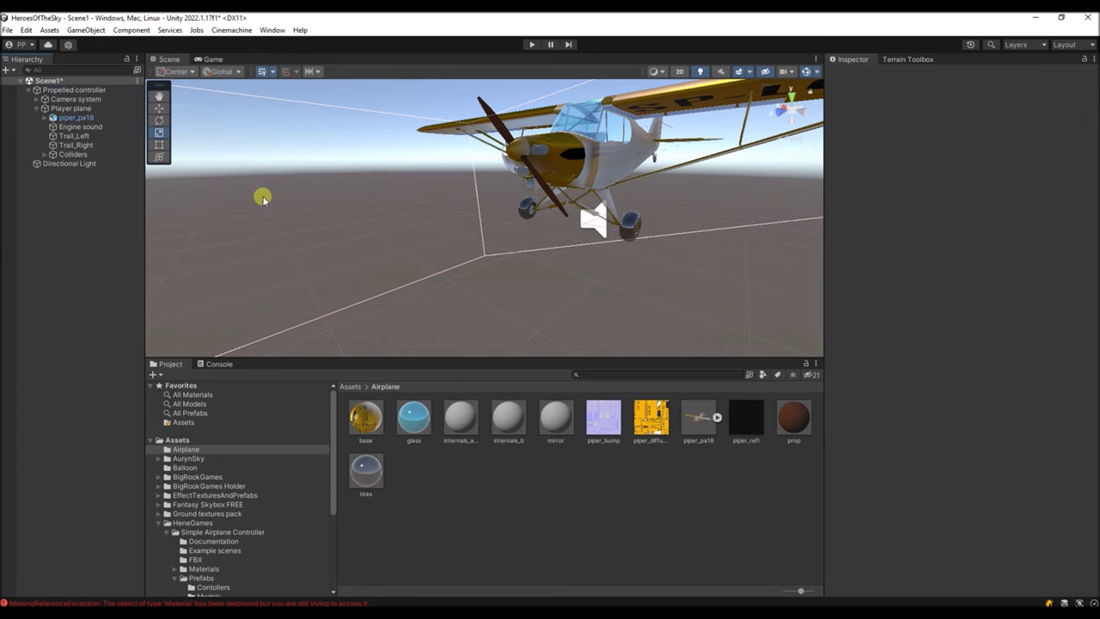
right_click_drag(437, 228, 560, 206)
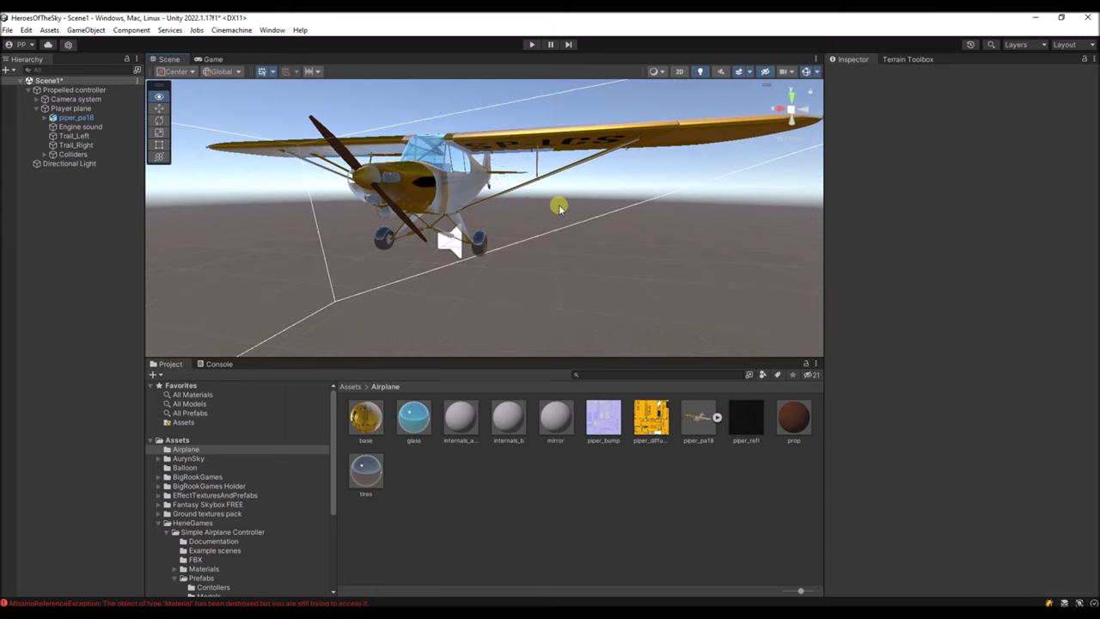
- Fit the Cube (2) collider to the fuselage at position Y 1.17, Z 0.29, with scale about 0.87 in X and 0.82 in Y
left_click(68, 154)
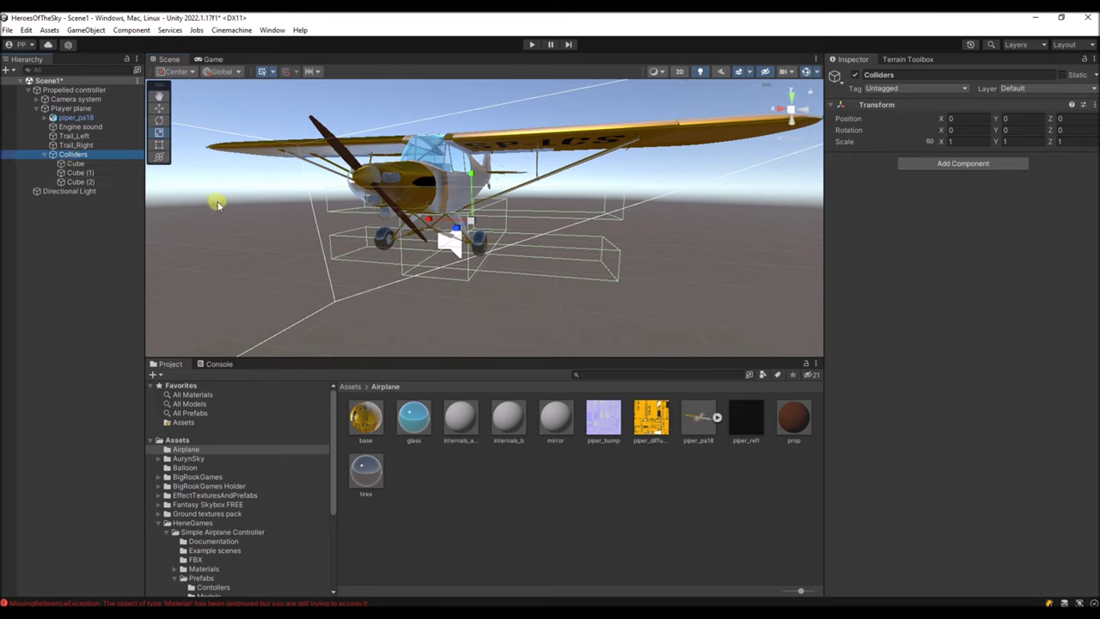
left_click(69, 164)
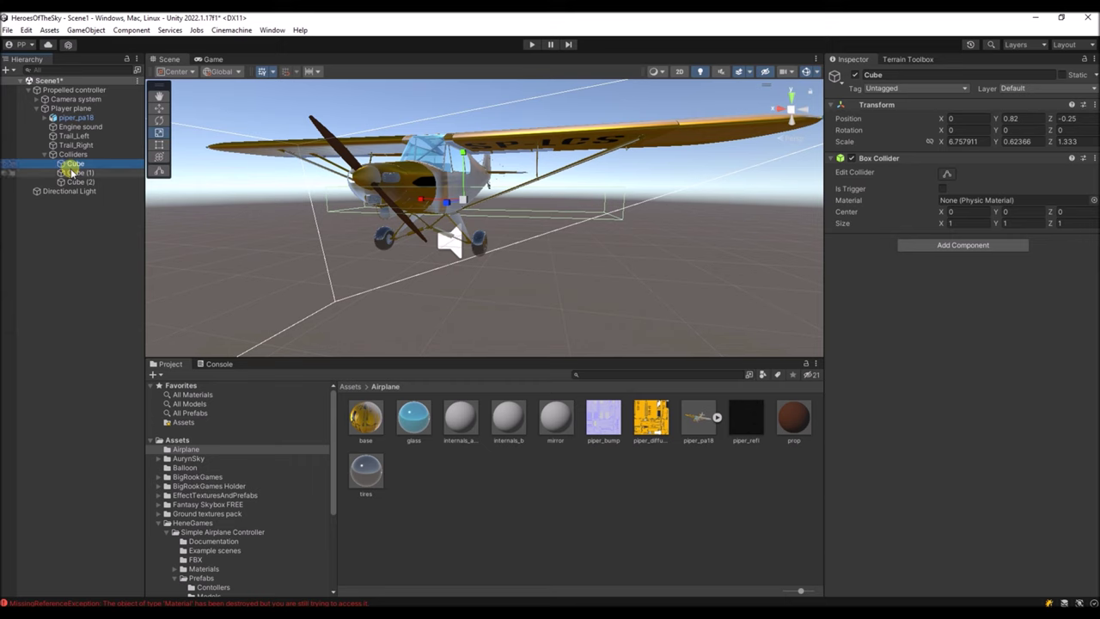
left_click(72, 173)
left_click(77, 182)
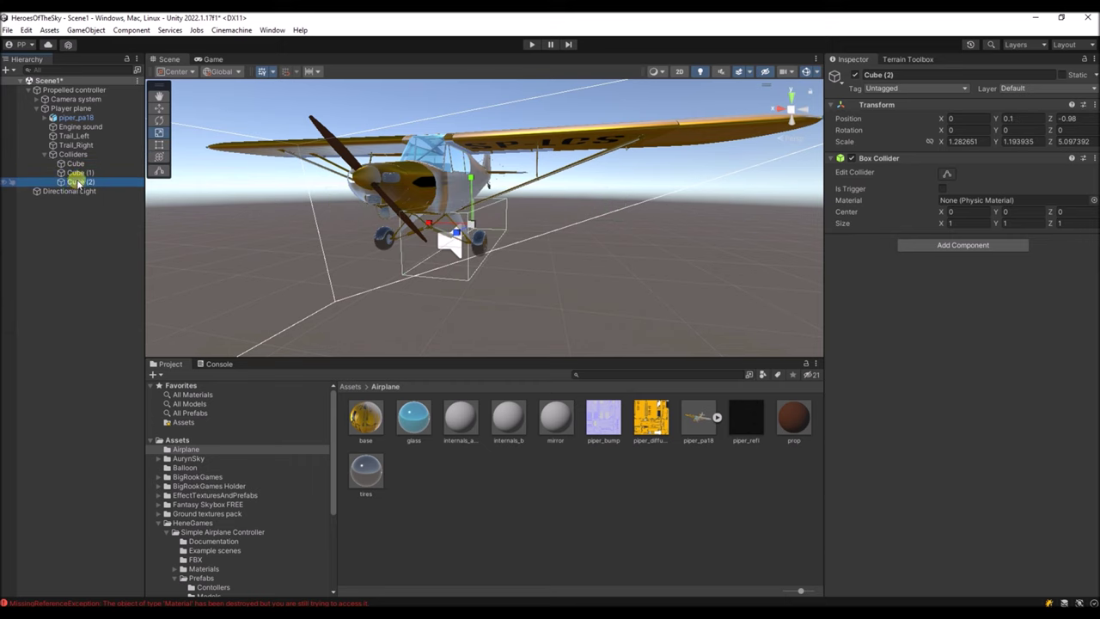
left_click_drag(378, 219, 223, 231, "alt")
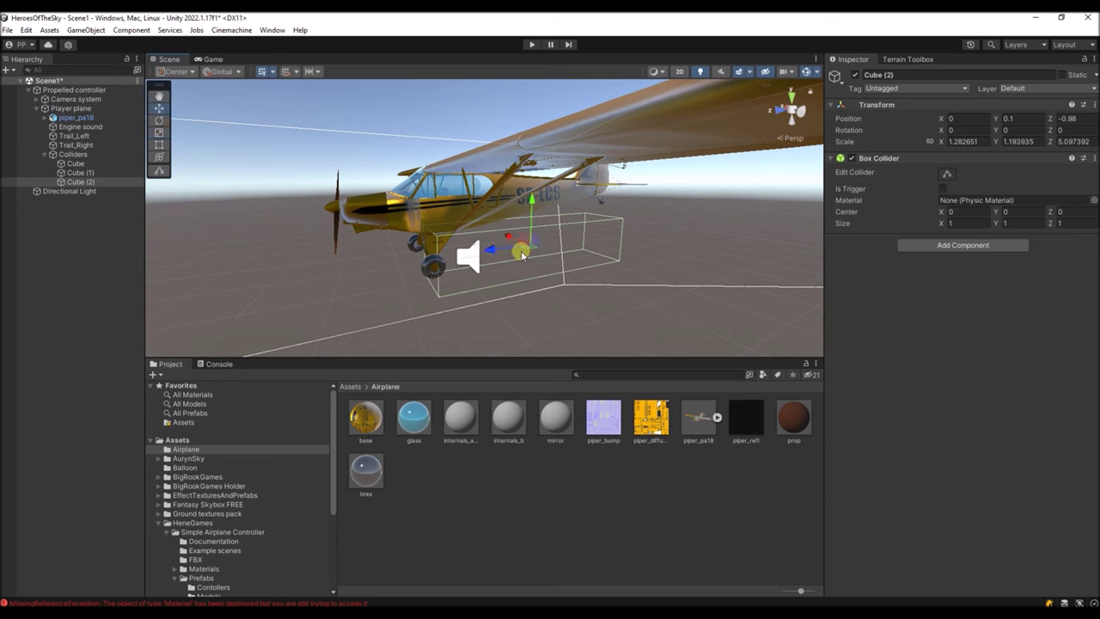
left_click_drag(503, 251, 460, 159)
left_click_drag(288, 216, 477, 229, "alt")
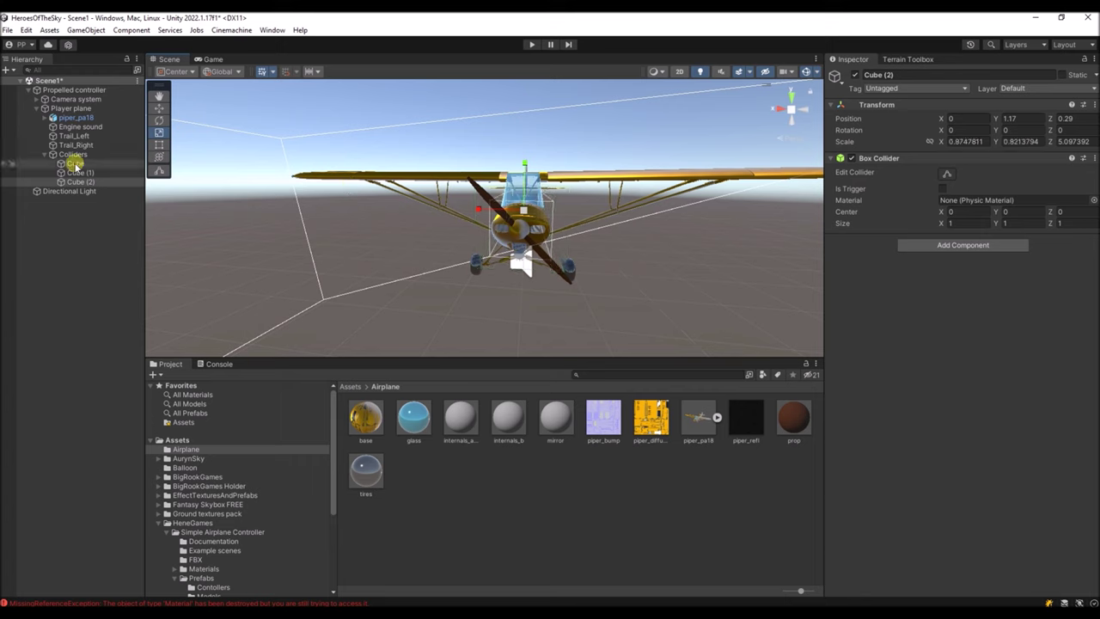
- Delete the Cube (1) collider and move the Cube collider toward the wing, to position Y 1.67 and Z 0.99
left_click(79, 173)
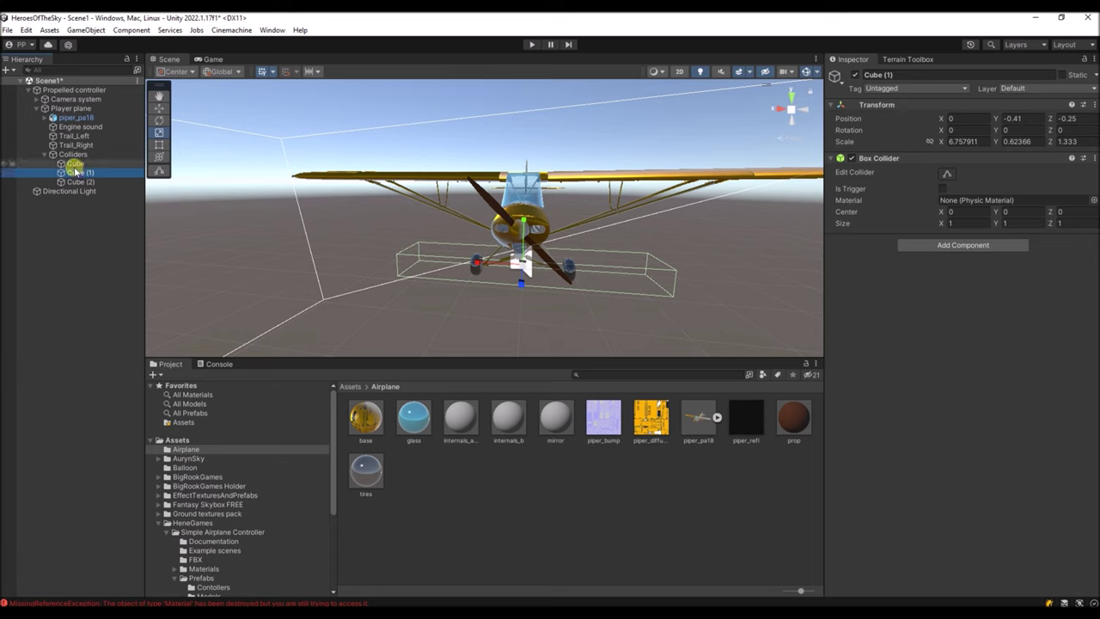
left_click(426, 260)
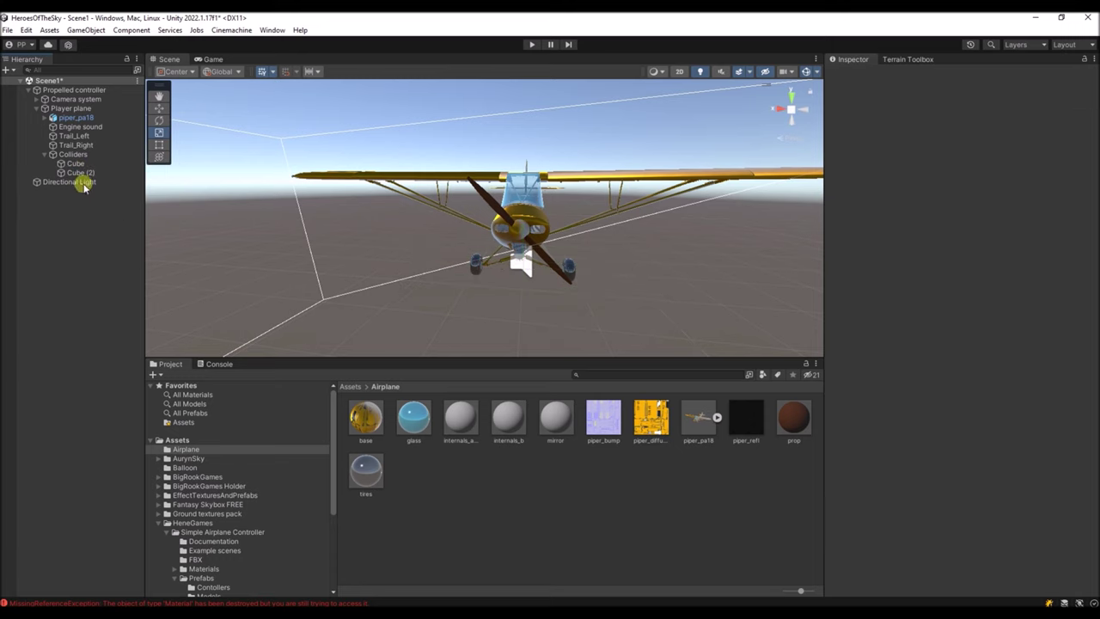
left_click(65, 163)
mouse_move(500, 328)
left_mouse_down("alt")
mouse_move(509, 311)
mouse_move(380, 321)
mouse_move(466, 334)
mouse_move(514, 325)
left_mouse_up("alt")
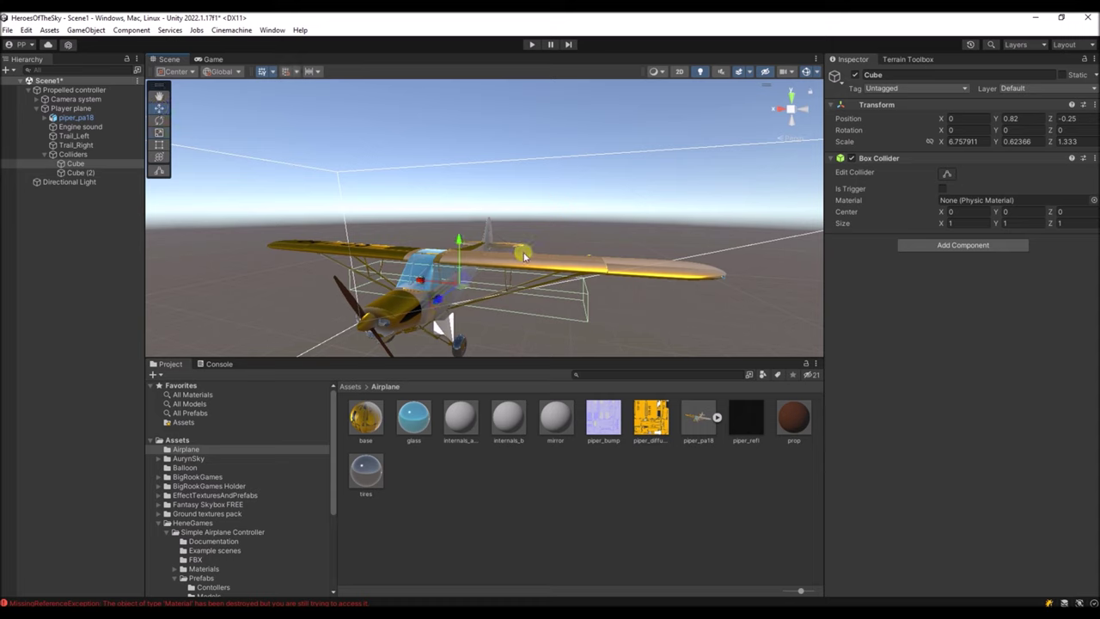
left_click_drag(465, 244, 464, 214)
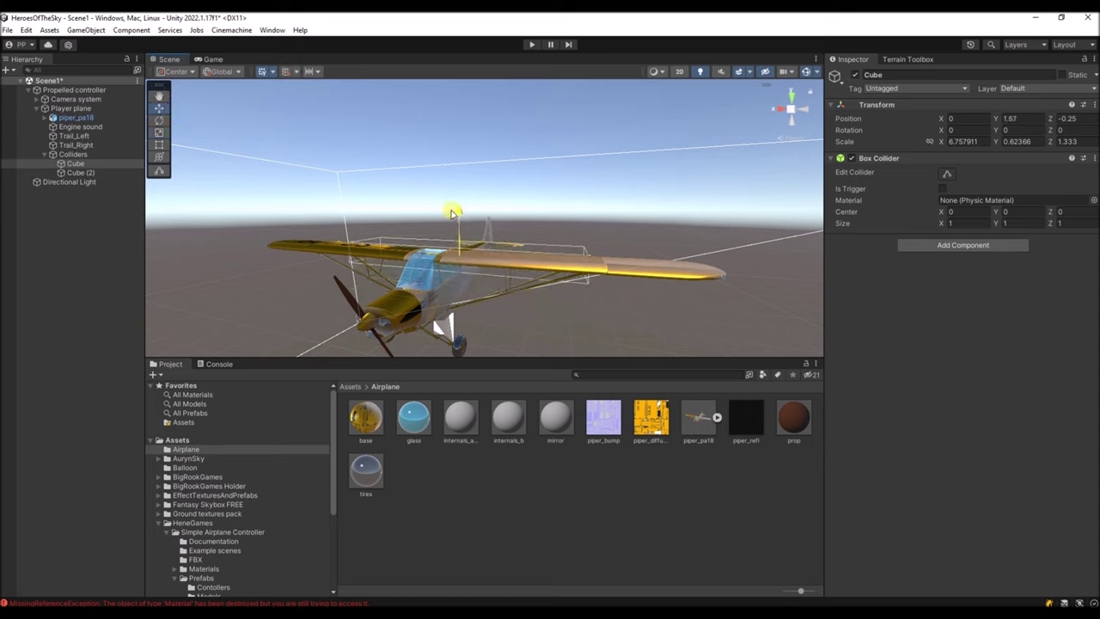
mouse_move(479, 264)
left_mouse_down("alt")
mouse_move(364, 239)
mouse_move(303, 248)
mouse_move(315, 288)
mouse_move(468, 294)
mouse_move(464, 256)
left_mouse_up("alt")
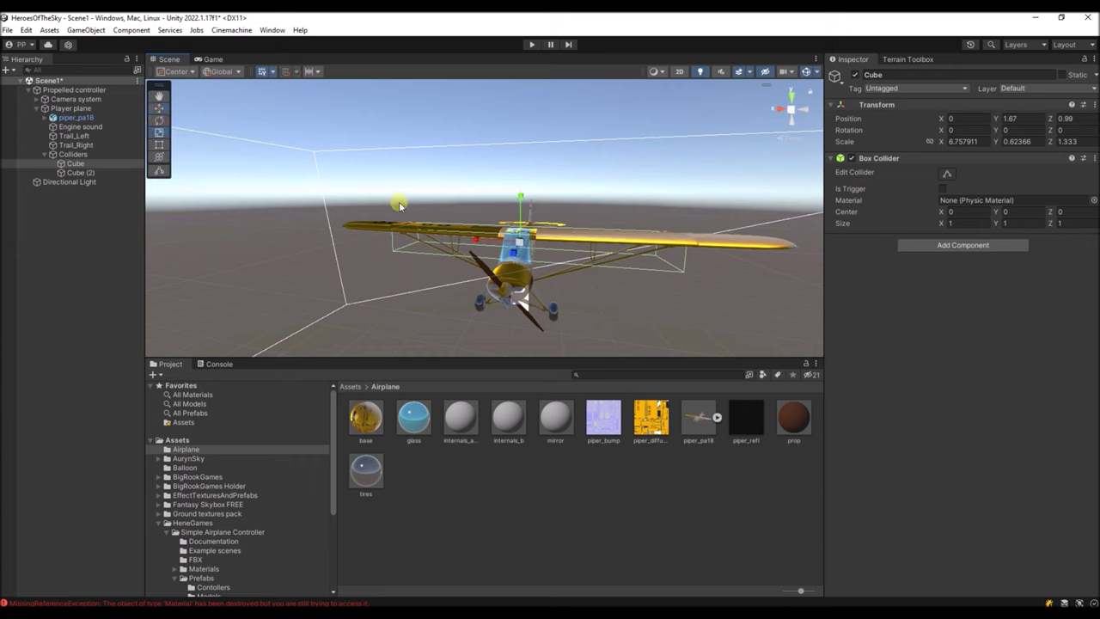
- Scale the Cube collider to about 10.5 in X and 0.32 in Y, and raise it onto the wing at Y 1.99
left_click_drag(468, 240, 455, 242)
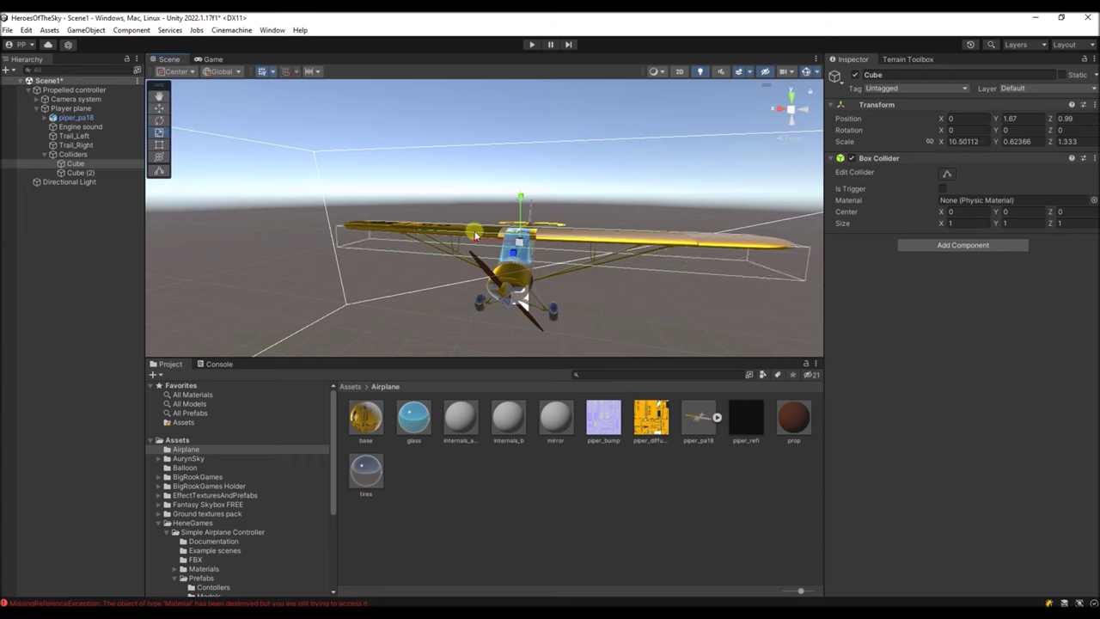
left_click_drag(517, 199, 520, 222)
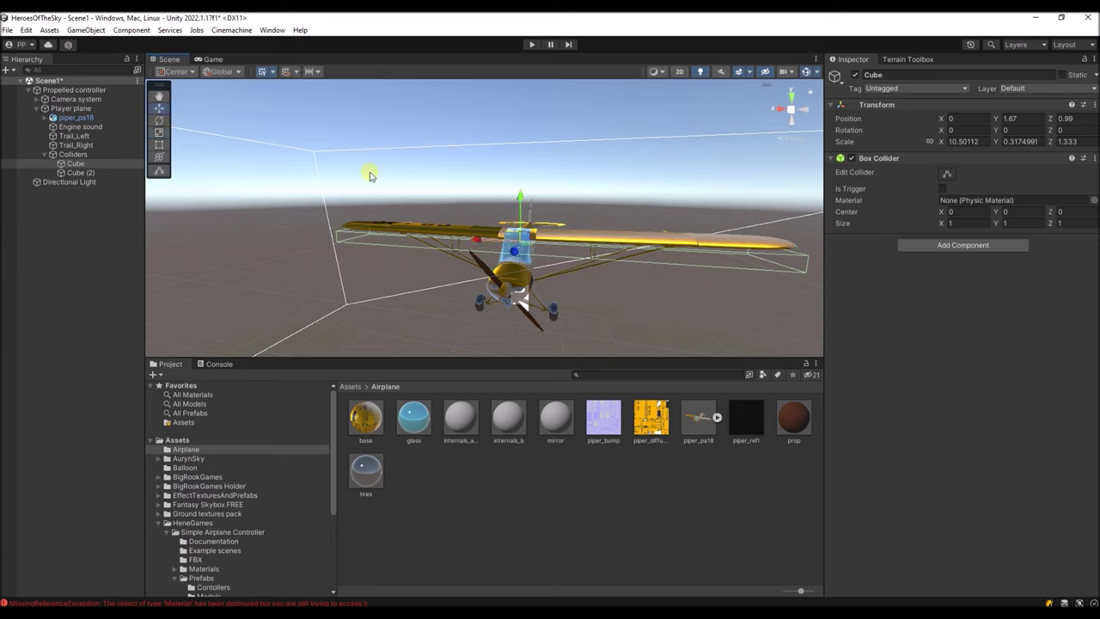
left_click_drag(515, 199, 511, 189)
left_click_drag(528, 258, 163, 247, "alt")
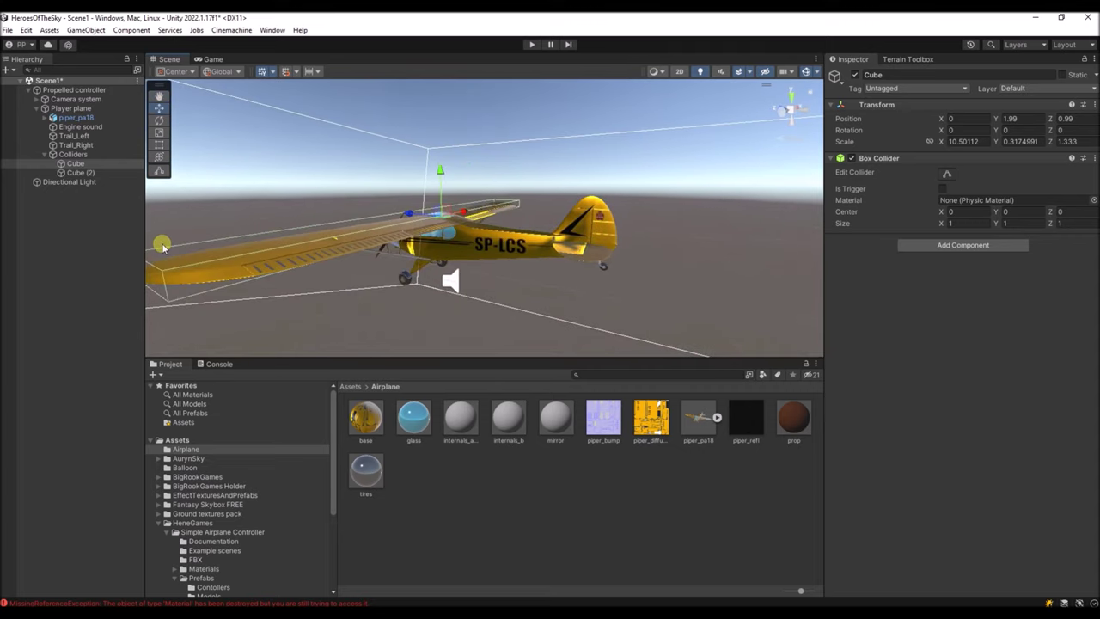
left_click(38, 108)
left_click_drag(373, 328, 332, 251, "alt")
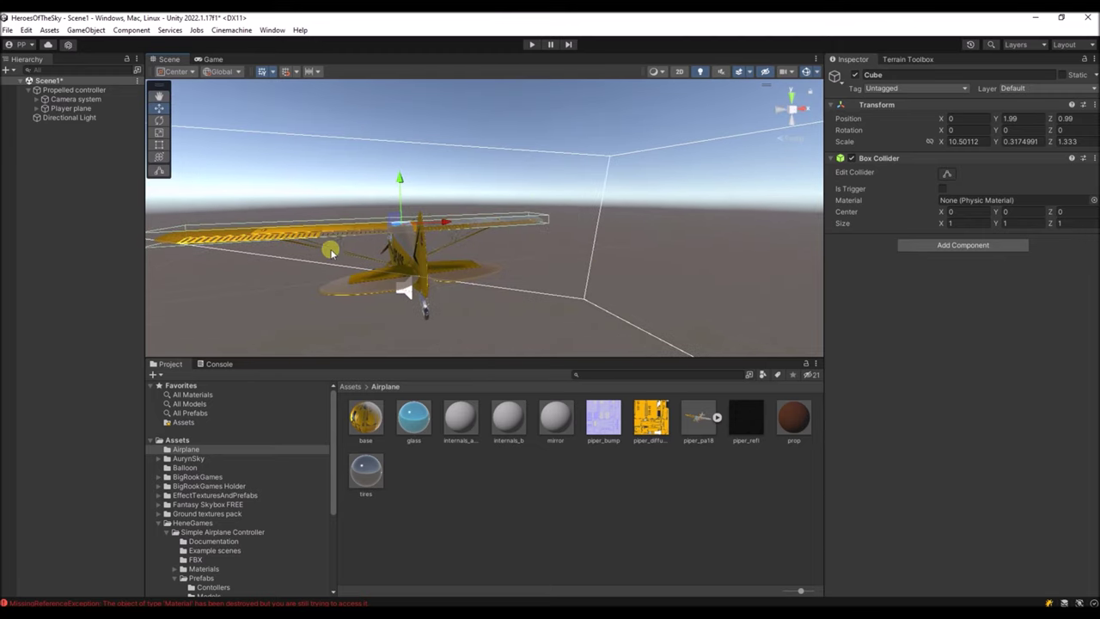
- Run the scene again and steer the plane to test it with the adjusted colliders, and stop the playback
left_click(525, 46)
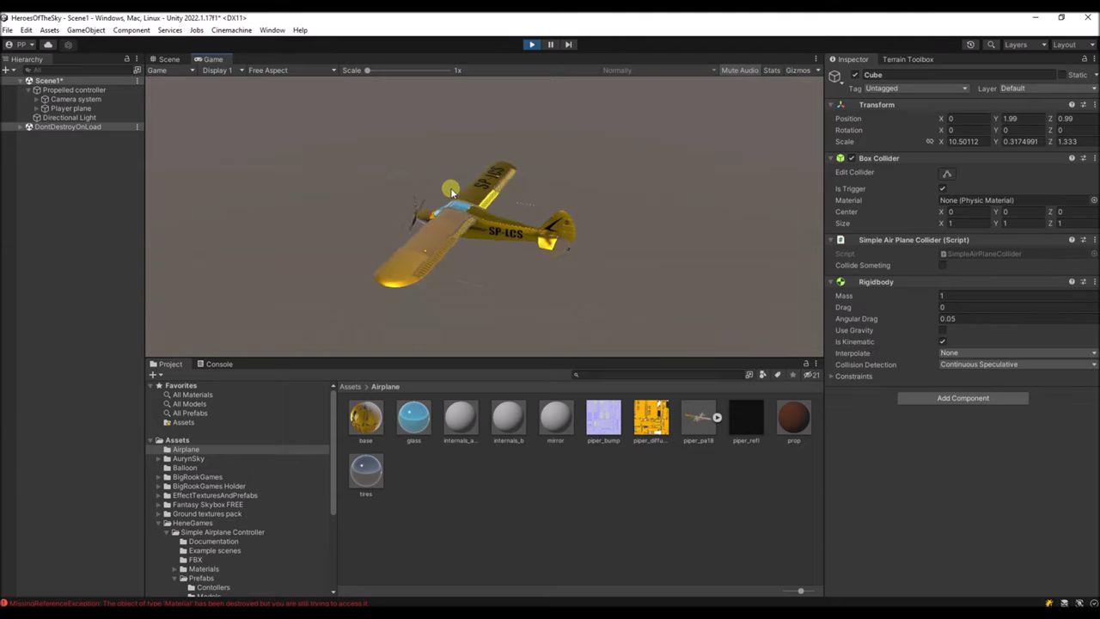
key("s")
key("a")
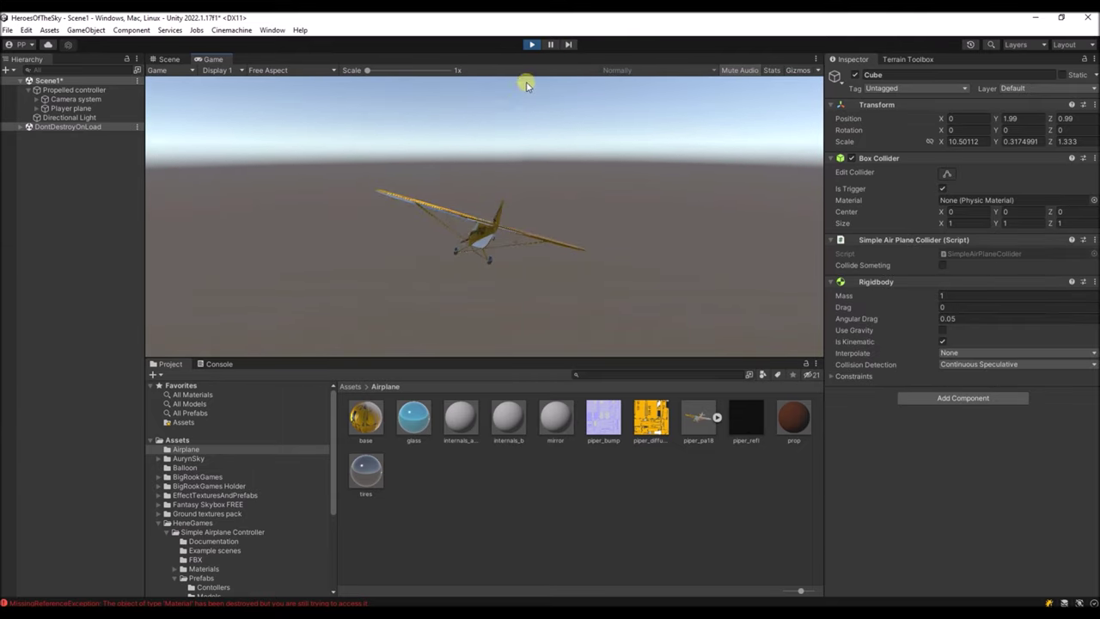
left_click(536, 45)
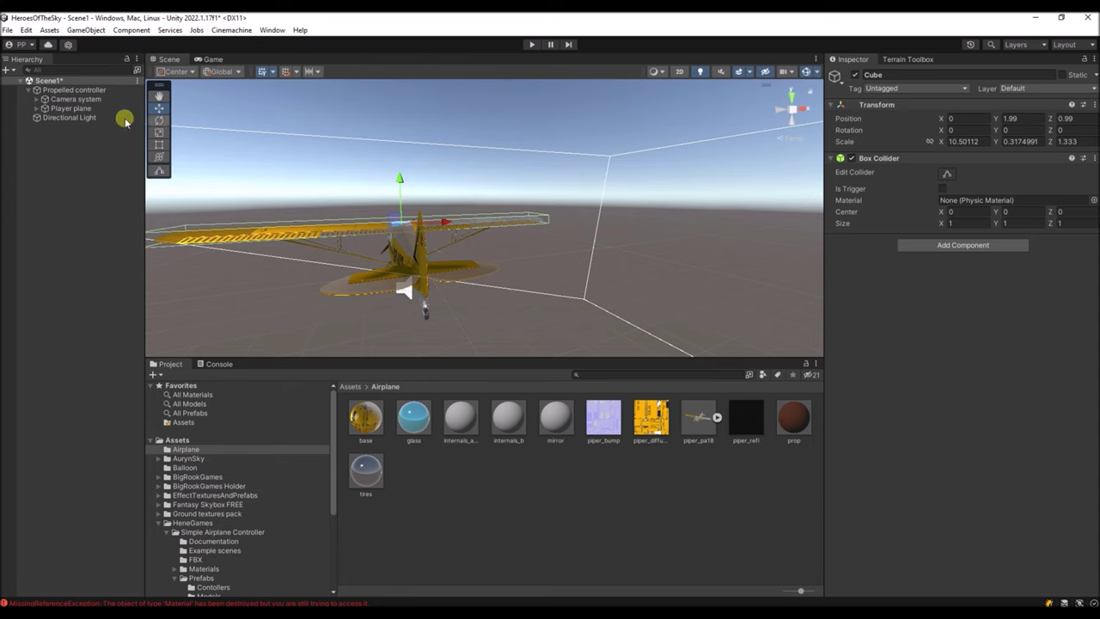
- Compare the FS000 day skyboxes in the lighting environment settings and set the scene's skybox material to FS000_Day_03
left_click(272, 29)
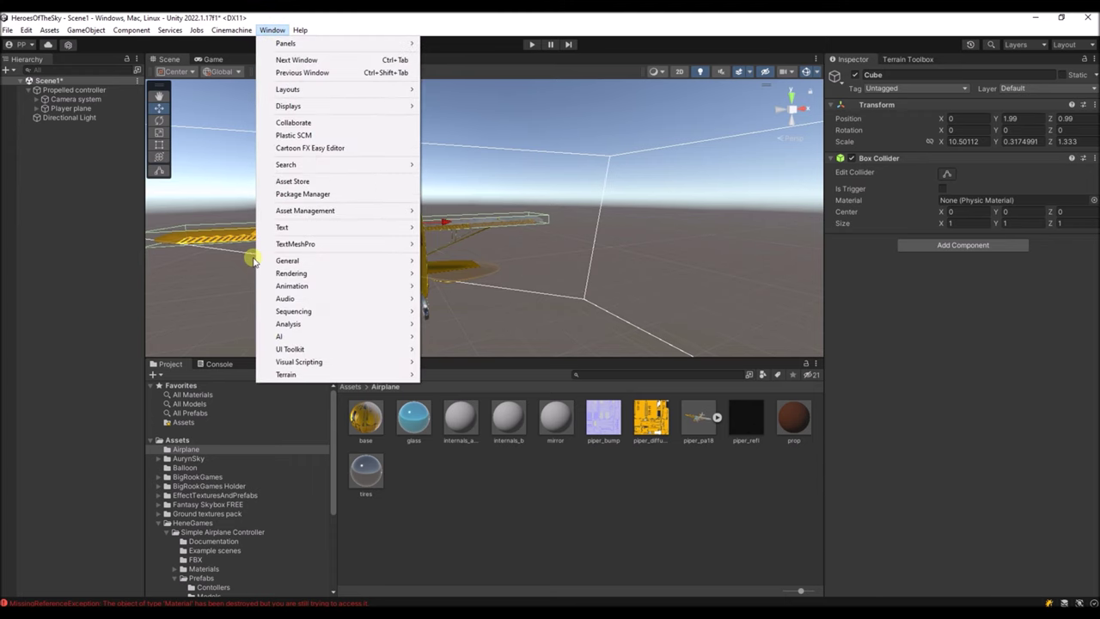
mouse_move(293, 273)
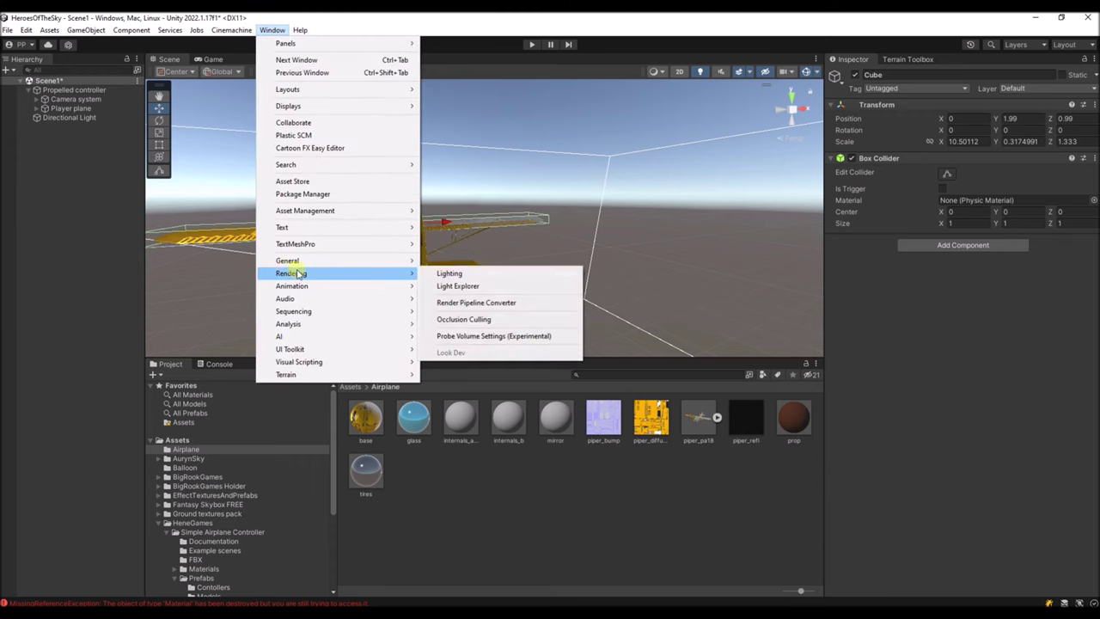
left_click(473, 274)
left_click(757, 92)
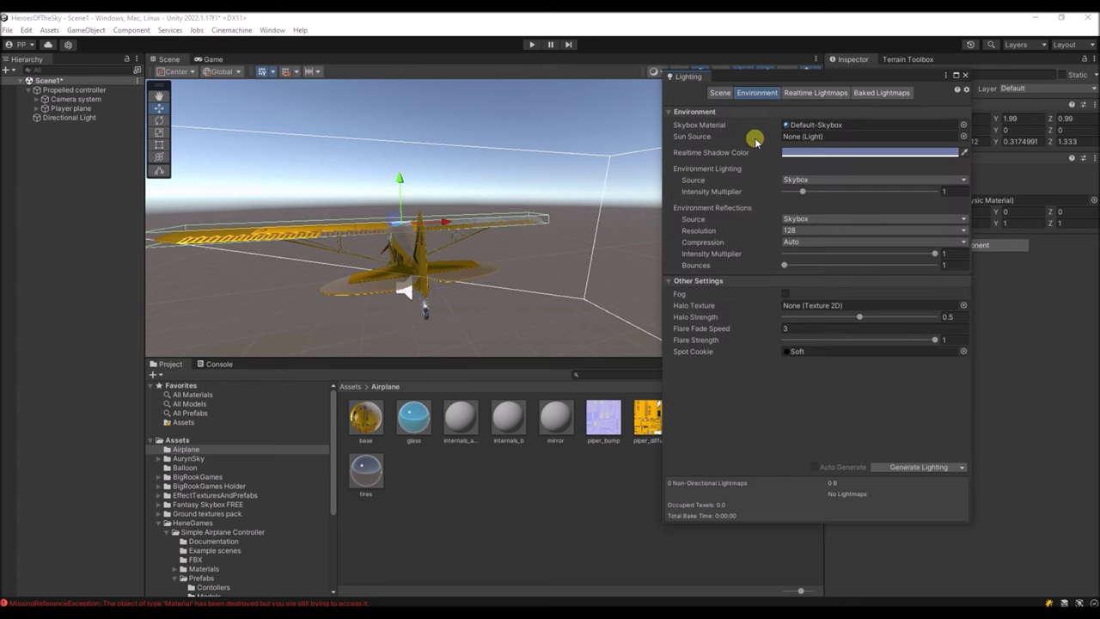
left_click(964, 125)
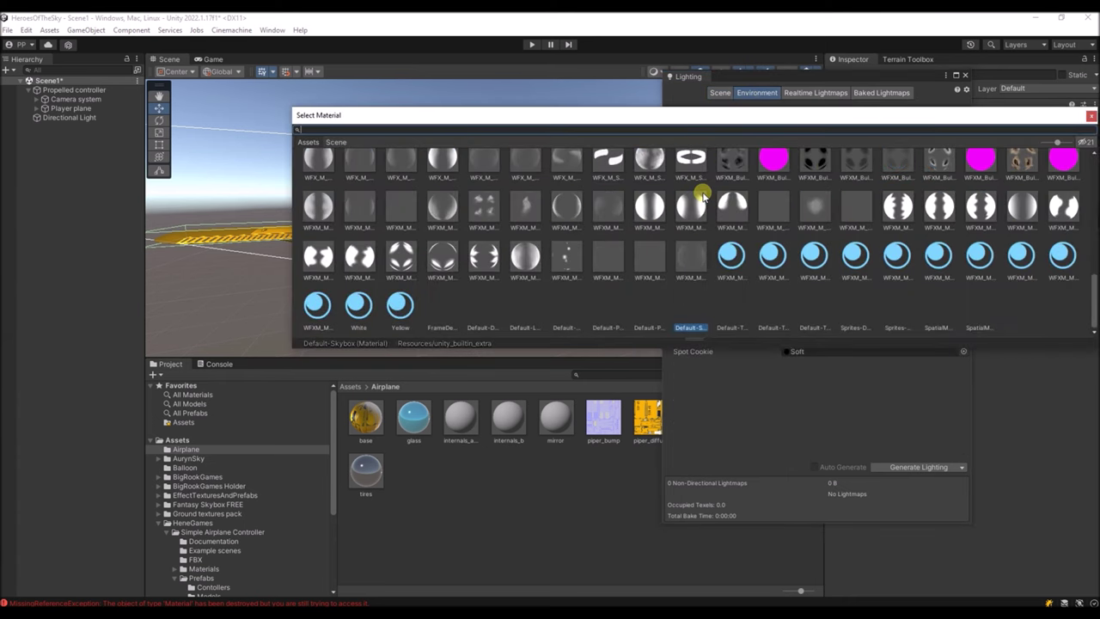
left_click_drag(1094, 304, 1094, 184)
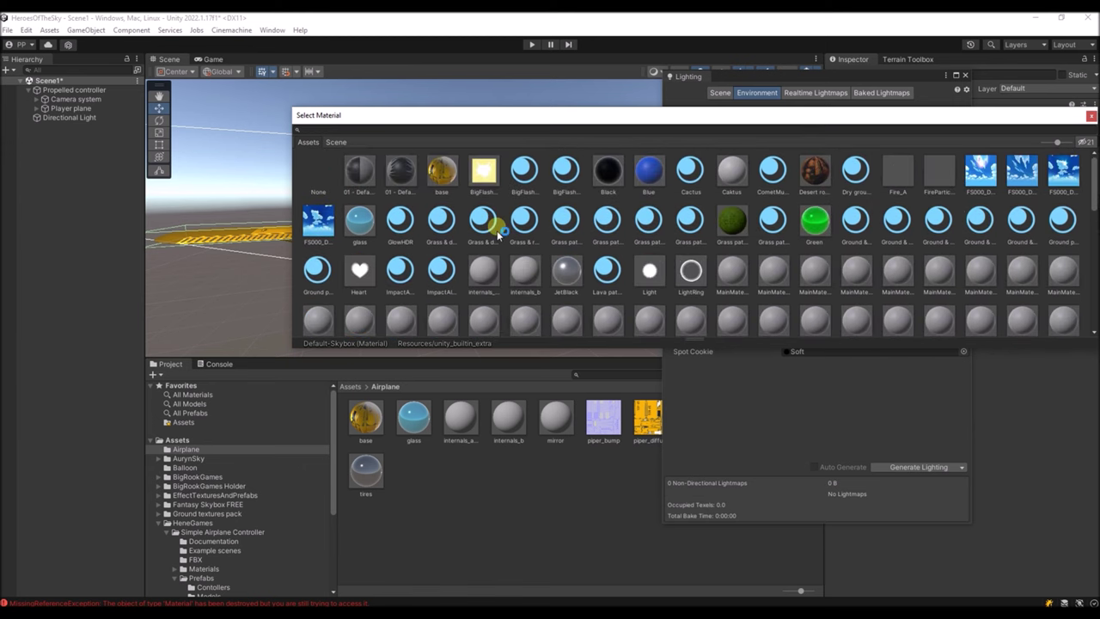
left_click(1021, 172)
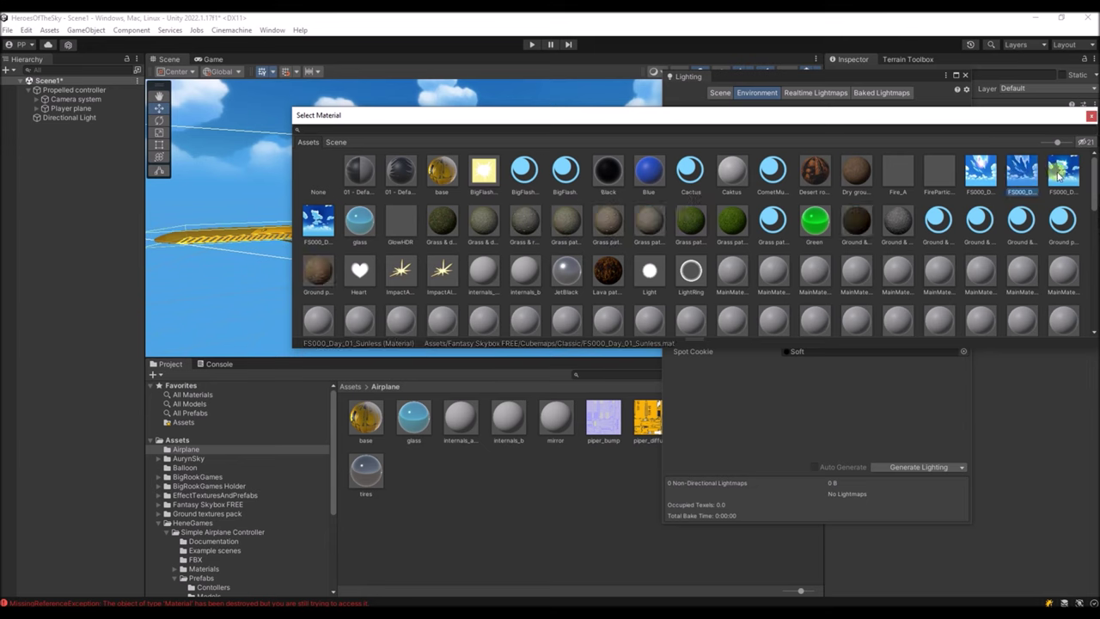
left_click(1061, 165)
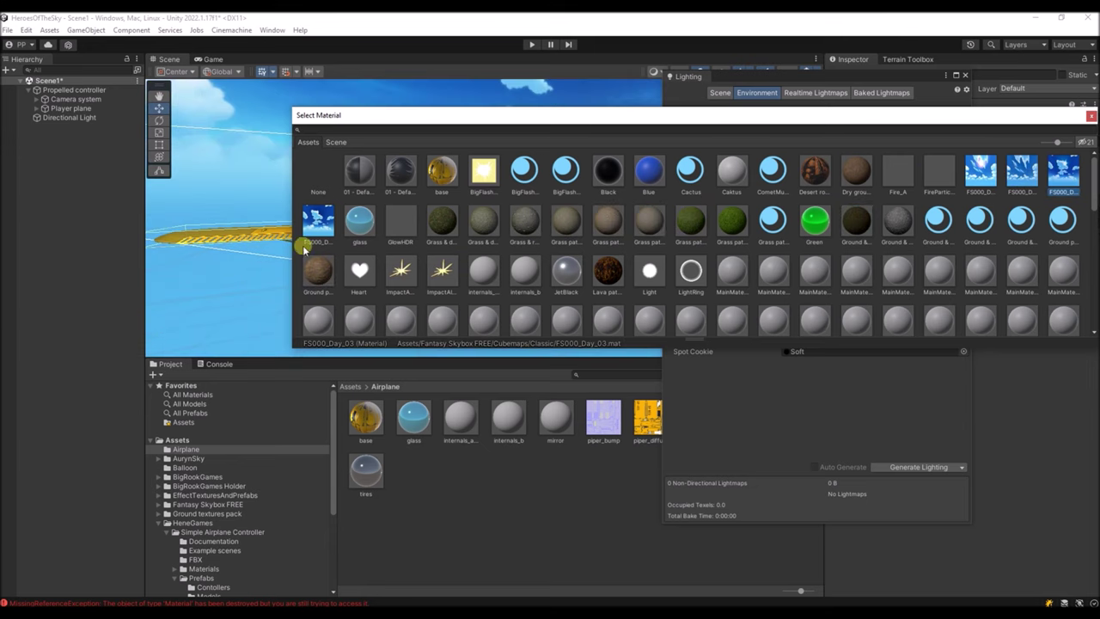
left_click(311, 220)
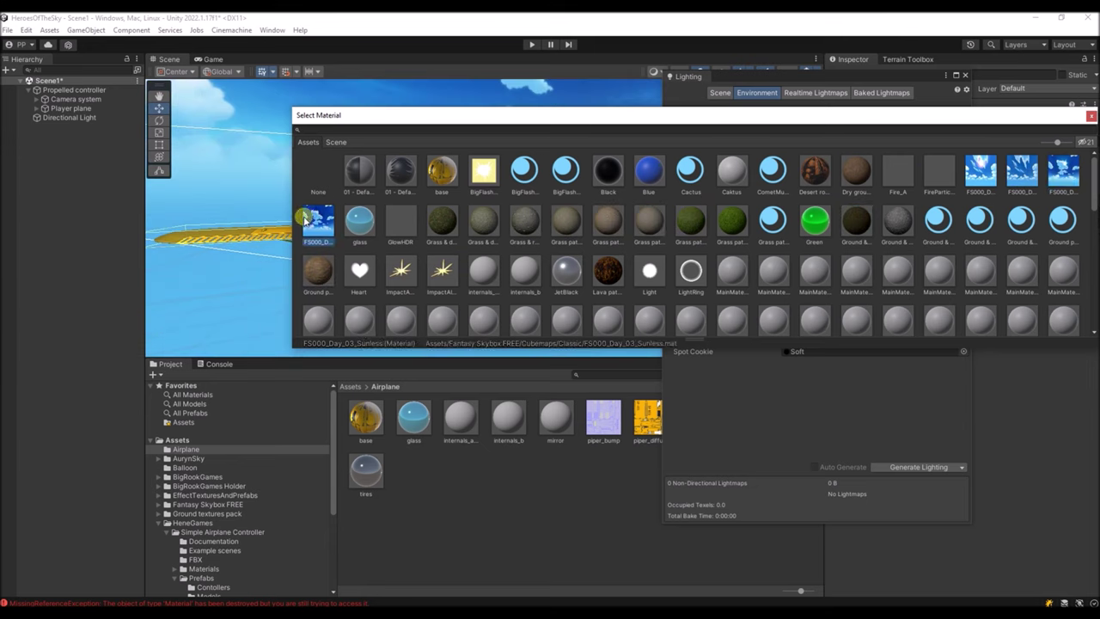
left_click_drag(933, 118, 784, 296)
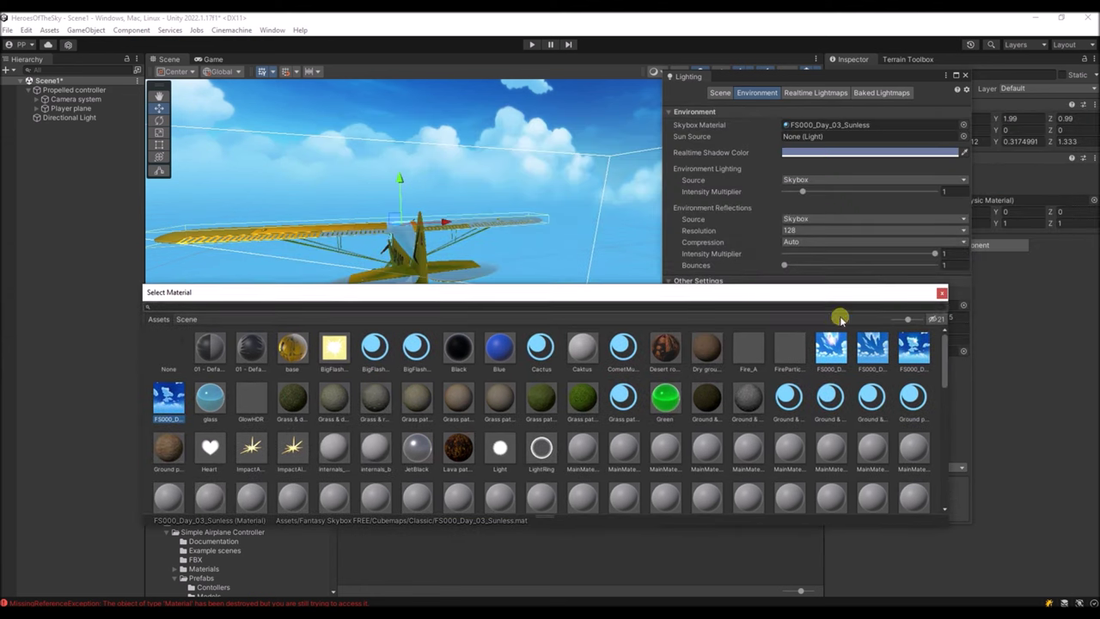
left_click(913, 354)
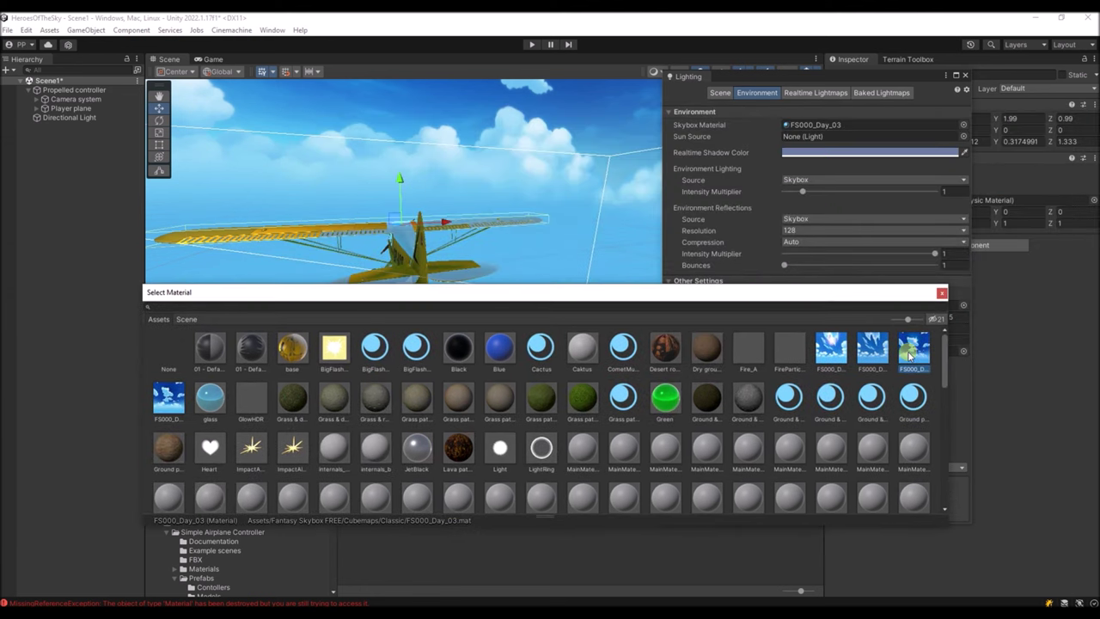
double_click(909, 355)
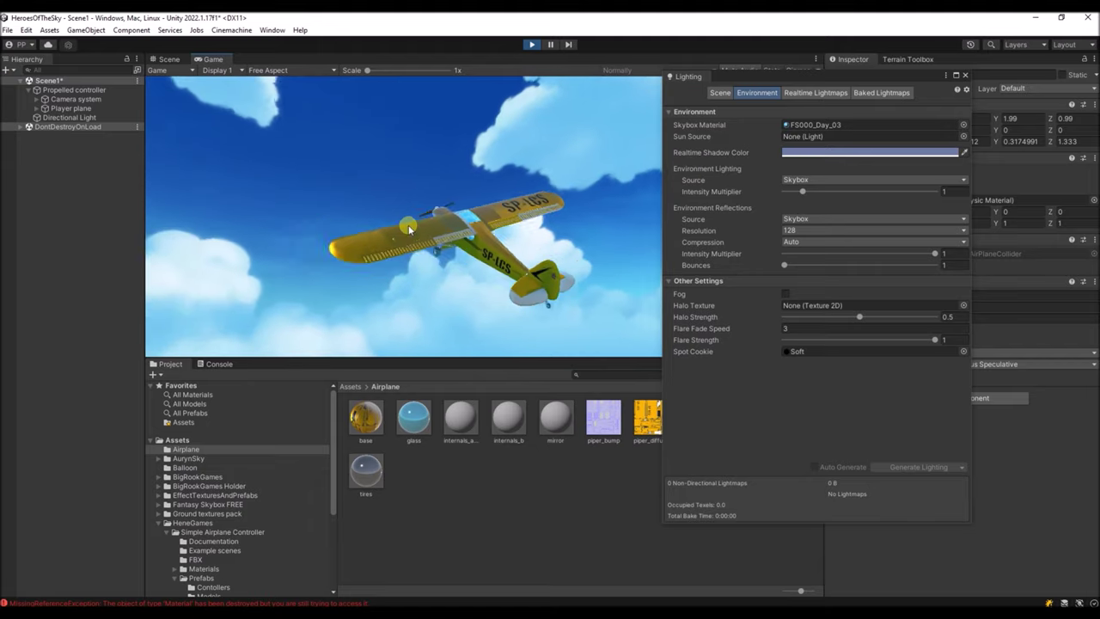
- Play-test the plane under the new skybox, stop the playback and close the lighting settings
left_click(531, 43)
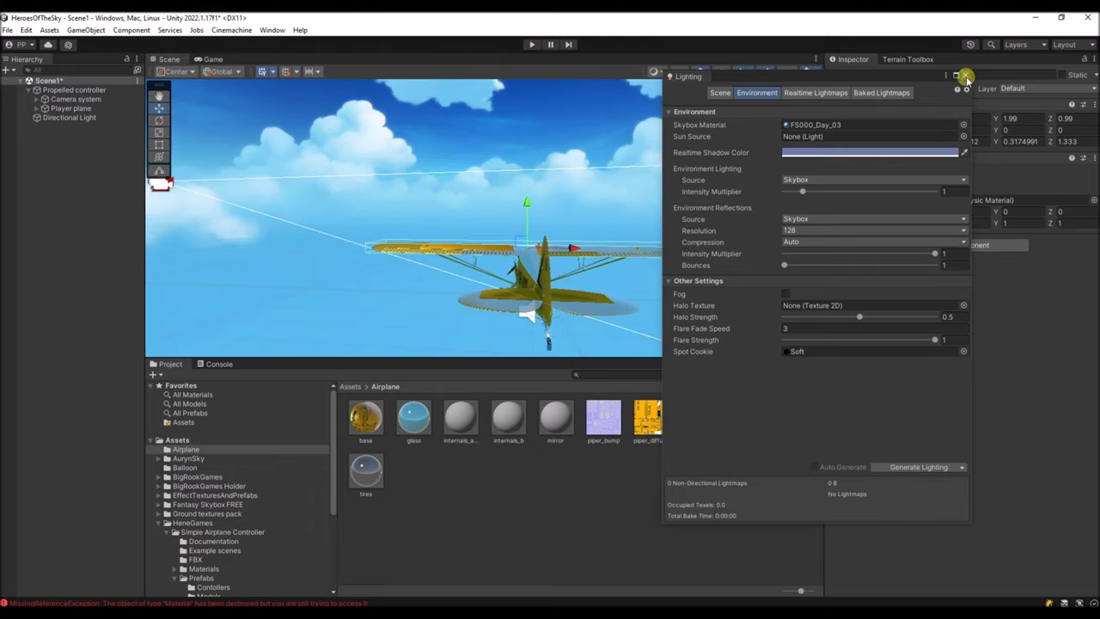
left_click(967, 77)
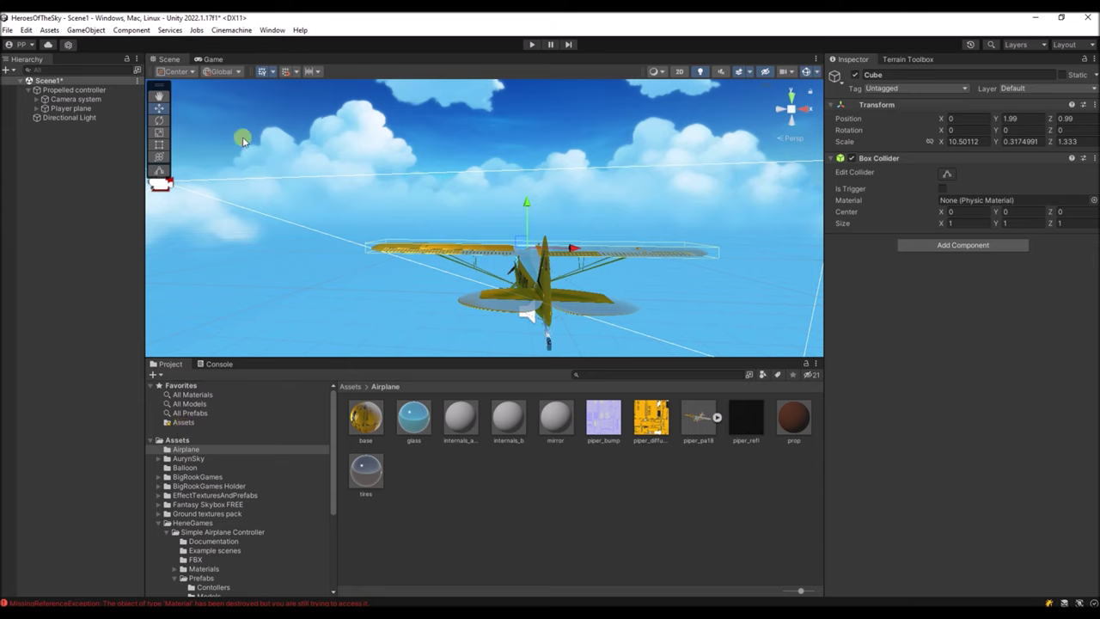
- Open the Package Manager, list the Unity Registry packages and search them for "terr"
left_click(299, 30)
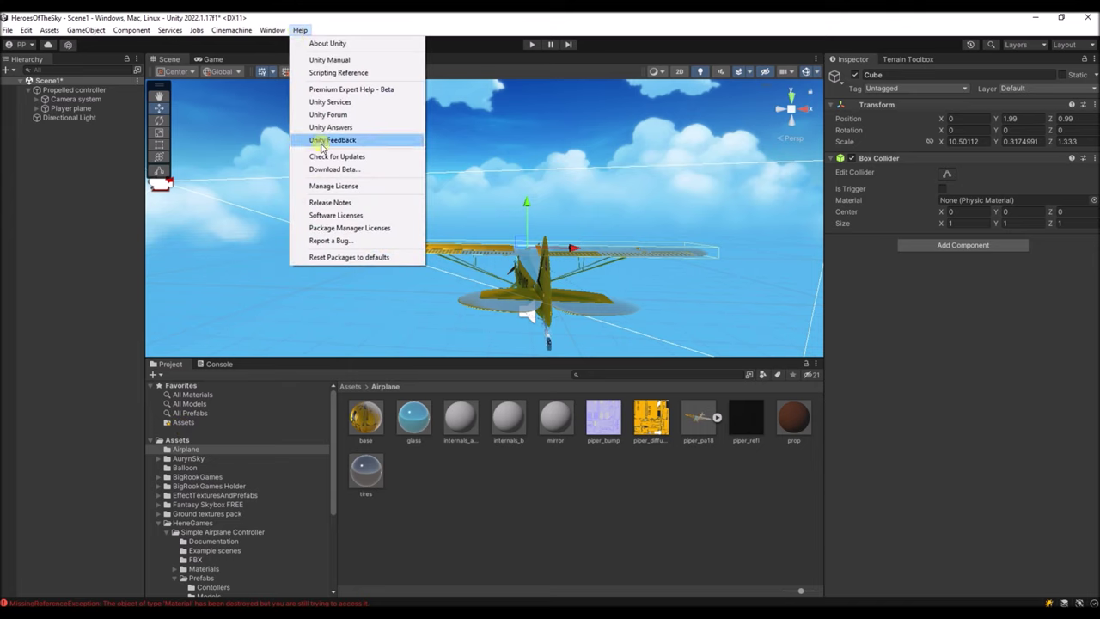
mouse_move(273, 30)
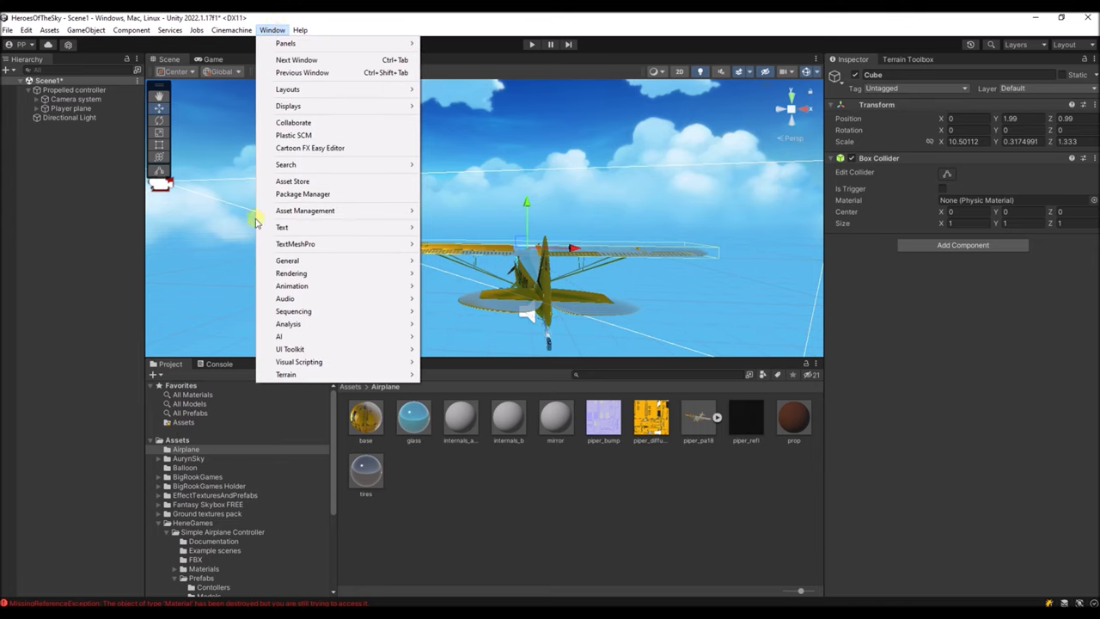
left_click(304, 193)
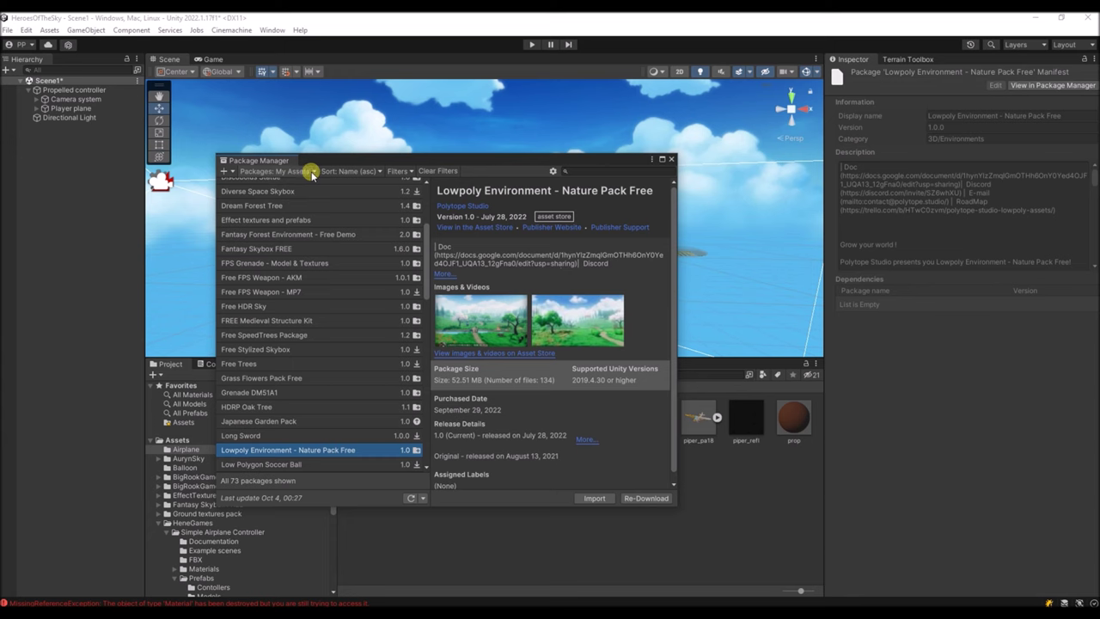
left_click(312, 173)
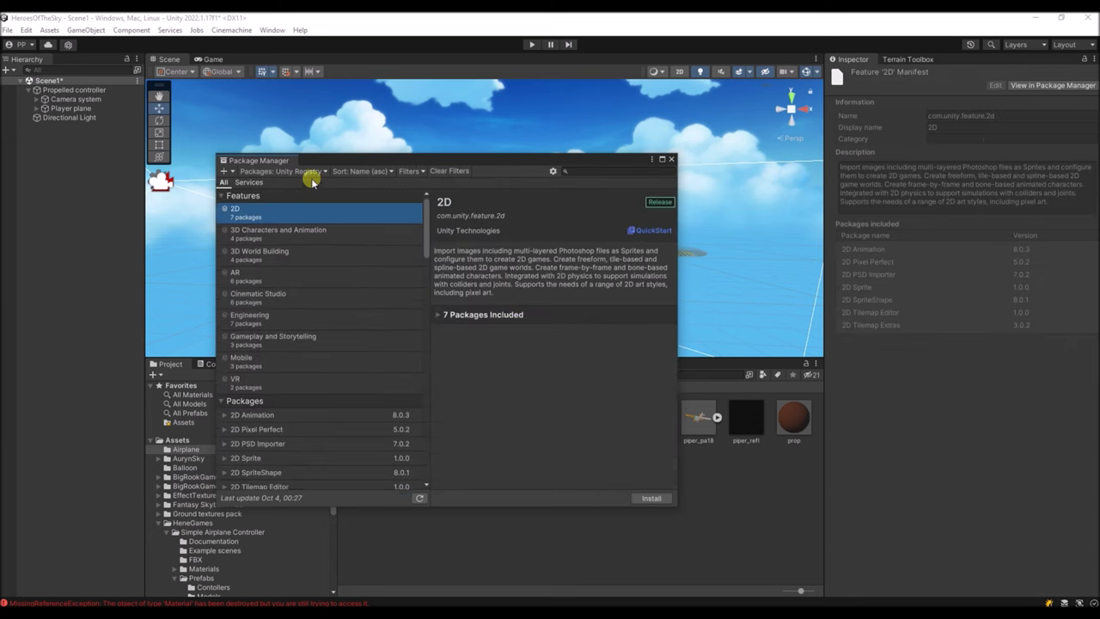
left_click(581, 173)
type("terr")
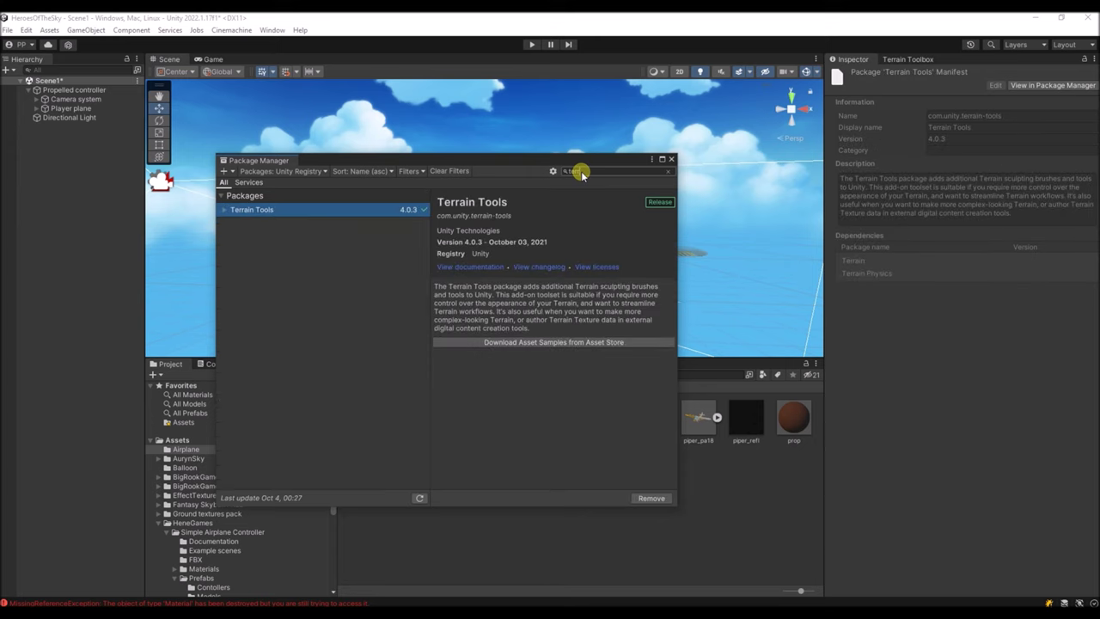
- Check the Terrain Tools package's details and install status, and close the Package Manager
left_click(330, 214)
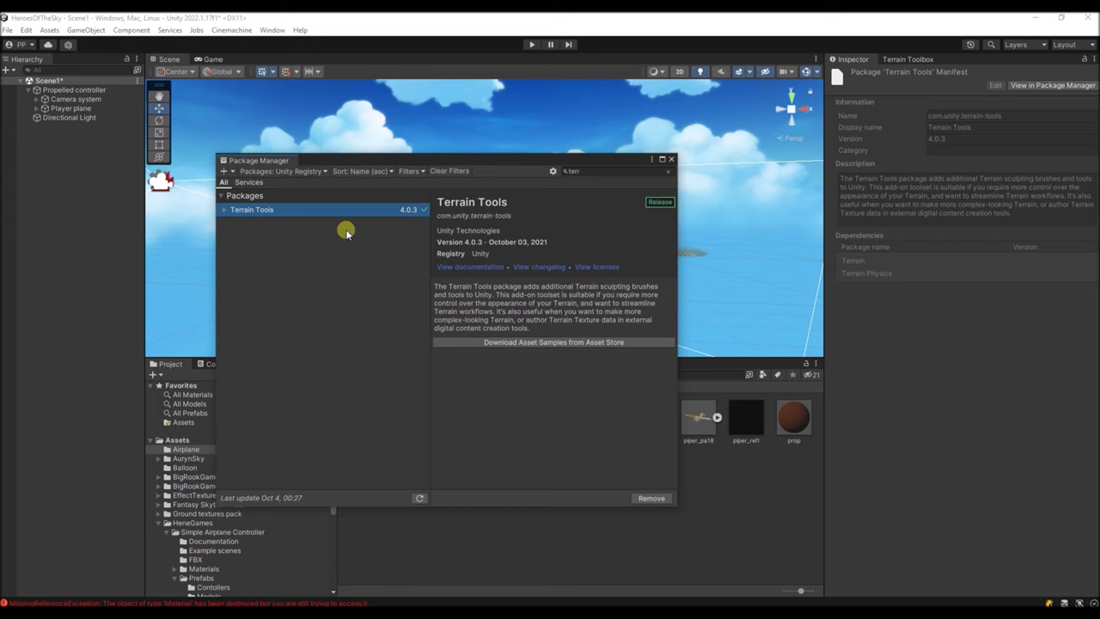
left_click(650, 499)
left_click(667, 160)
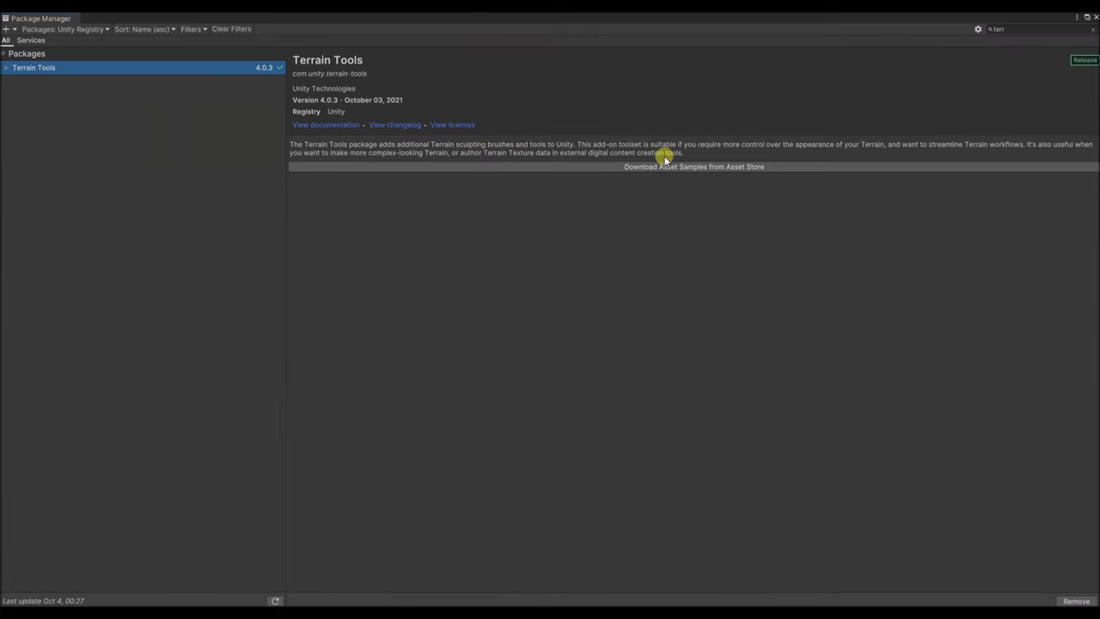
left_click(1090, 17)
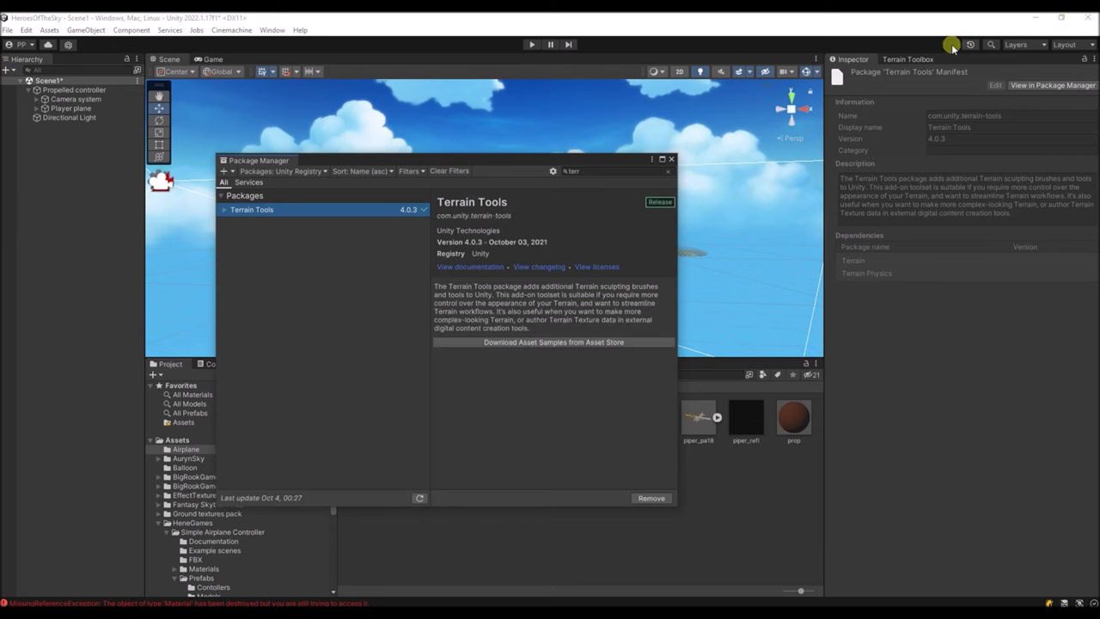
left_click(671, 160)
- Open the terrain Noise Editor and set the noise scale to 12 in X, Y and Z
left_click(273, 30)
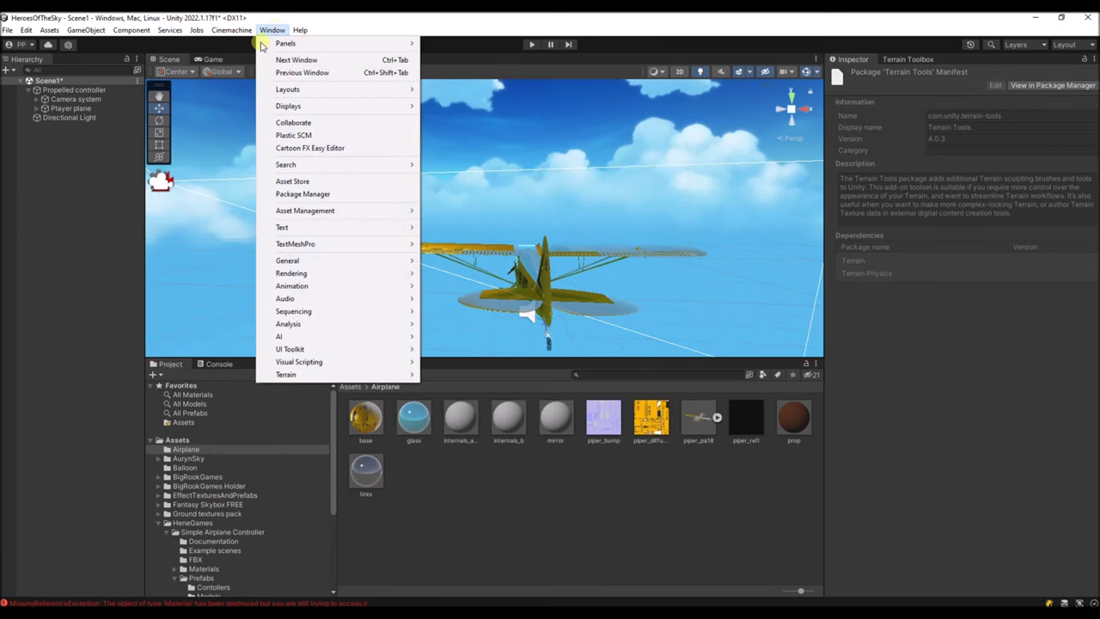
mouse_move(300, 336)
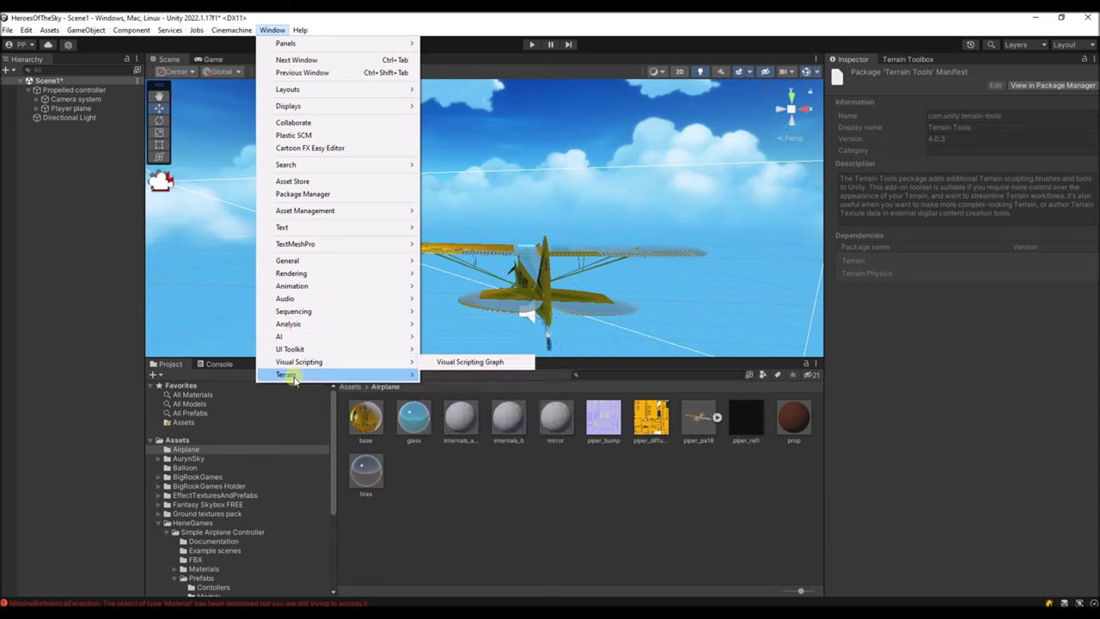
mouse_move(292, 377)
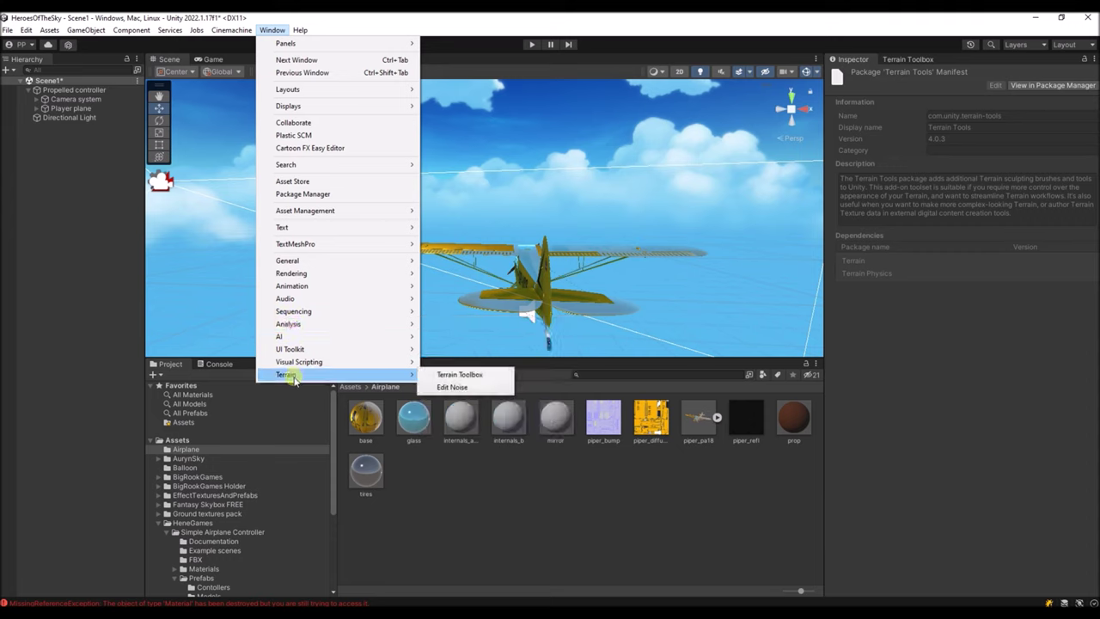
left_click(450, 387)
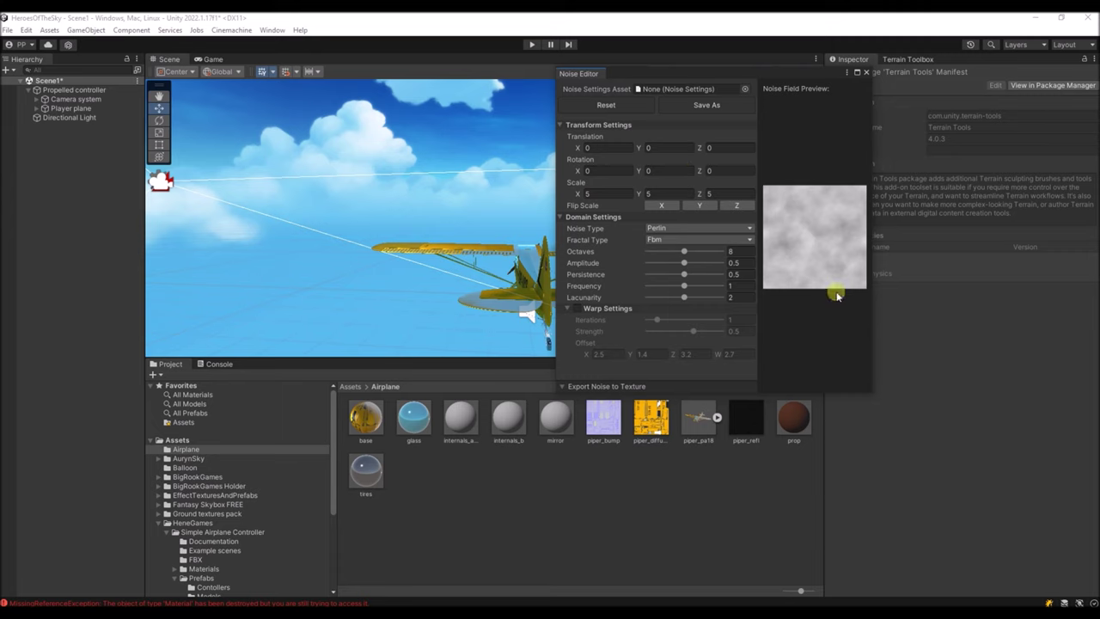
left_click(599, 191)
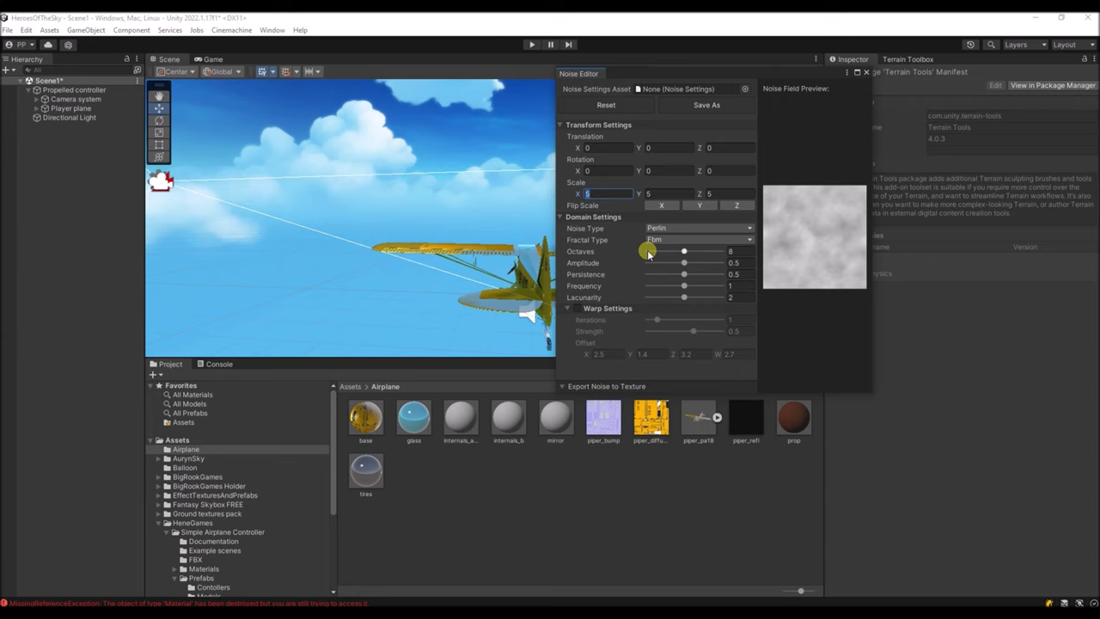
type("12")
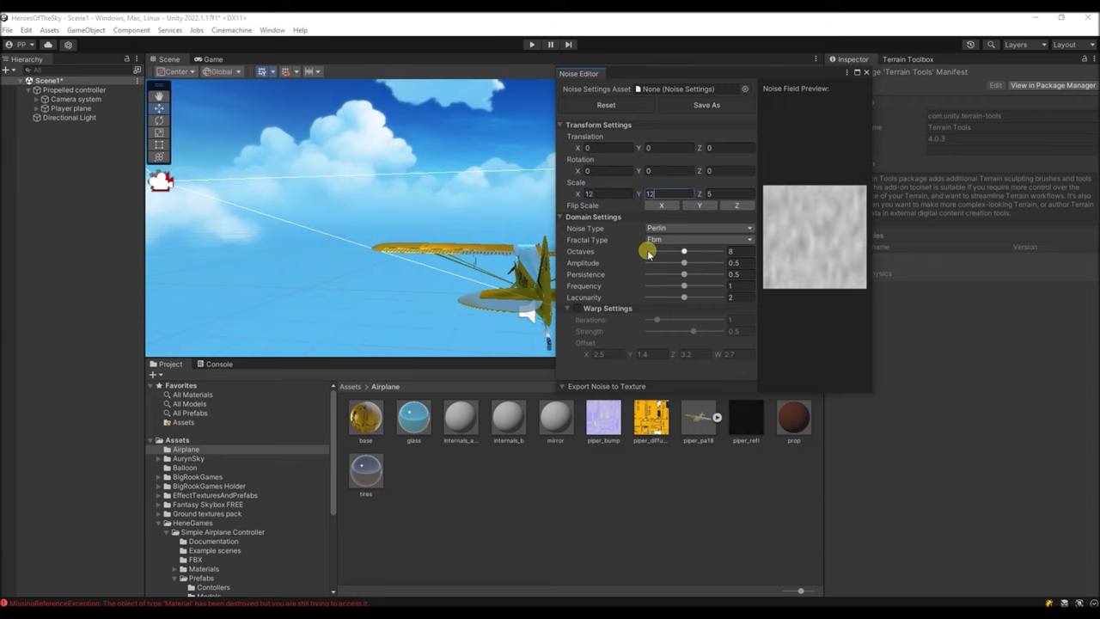
type("12")
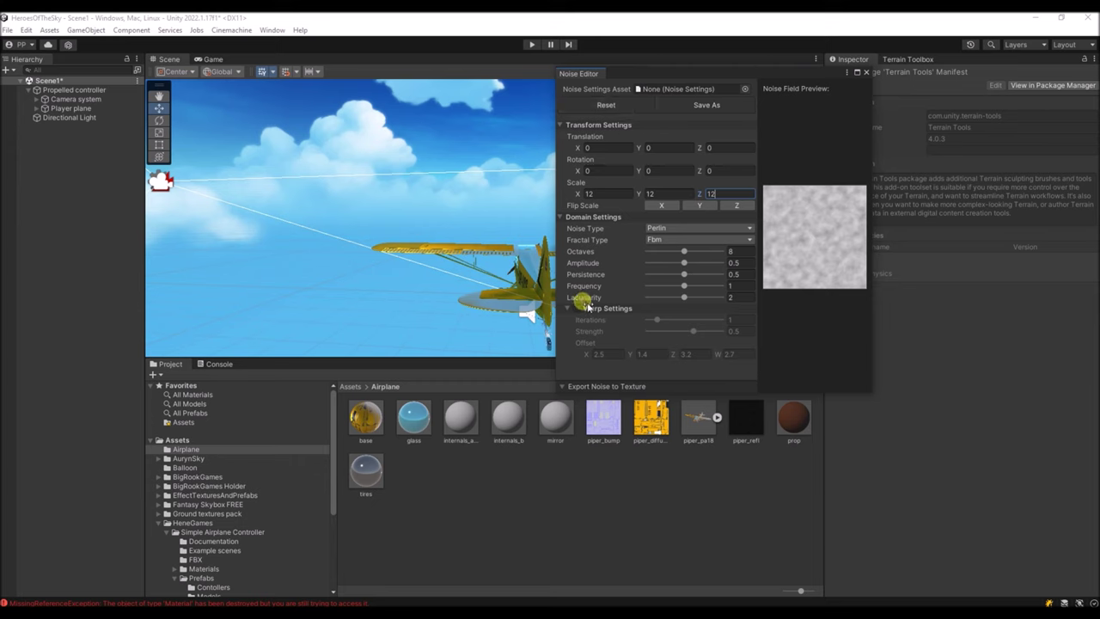
left_click(717, 105)
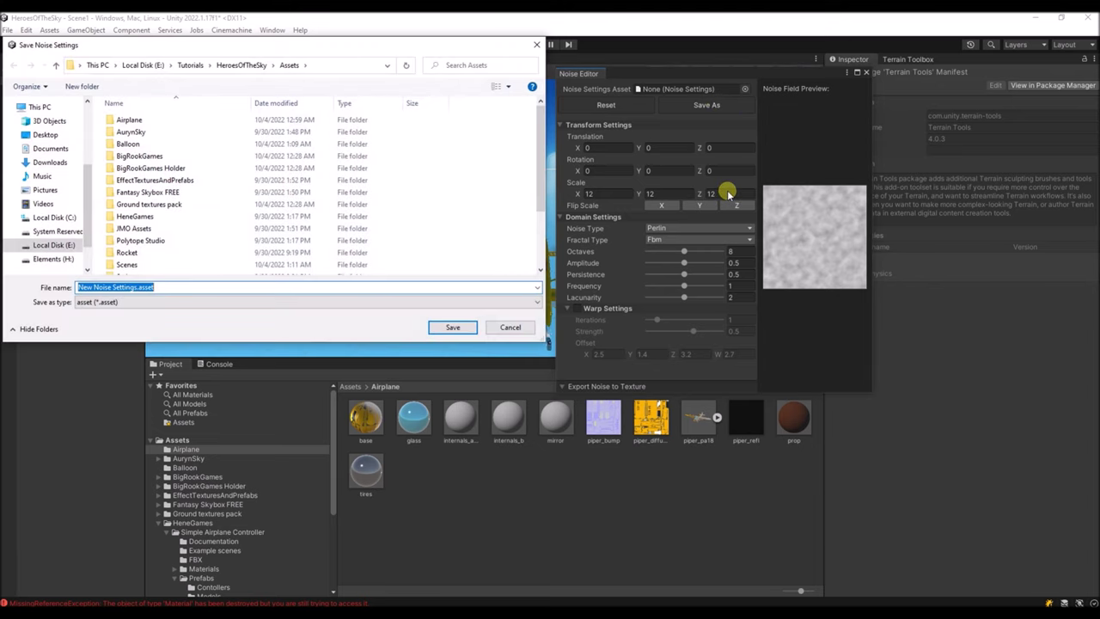
left_click(510, 328)
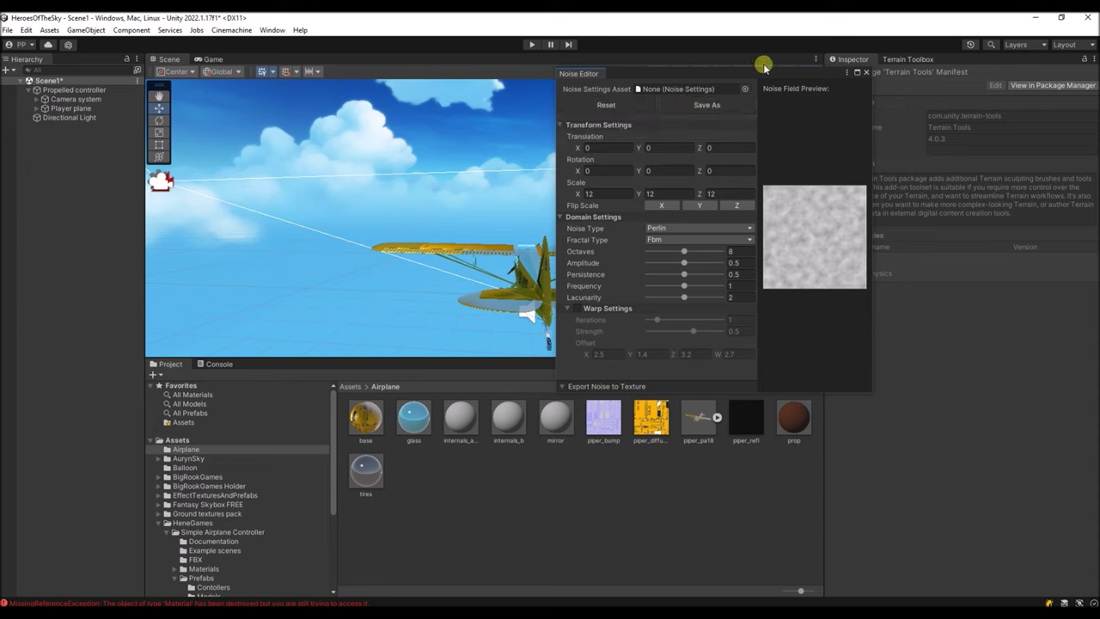
- Export the noise as an 8096 by 8096 Texture2D image named New Noise Texture2D.png in the project's Assets folder
left_click_drag(764, 73, 880, 93)
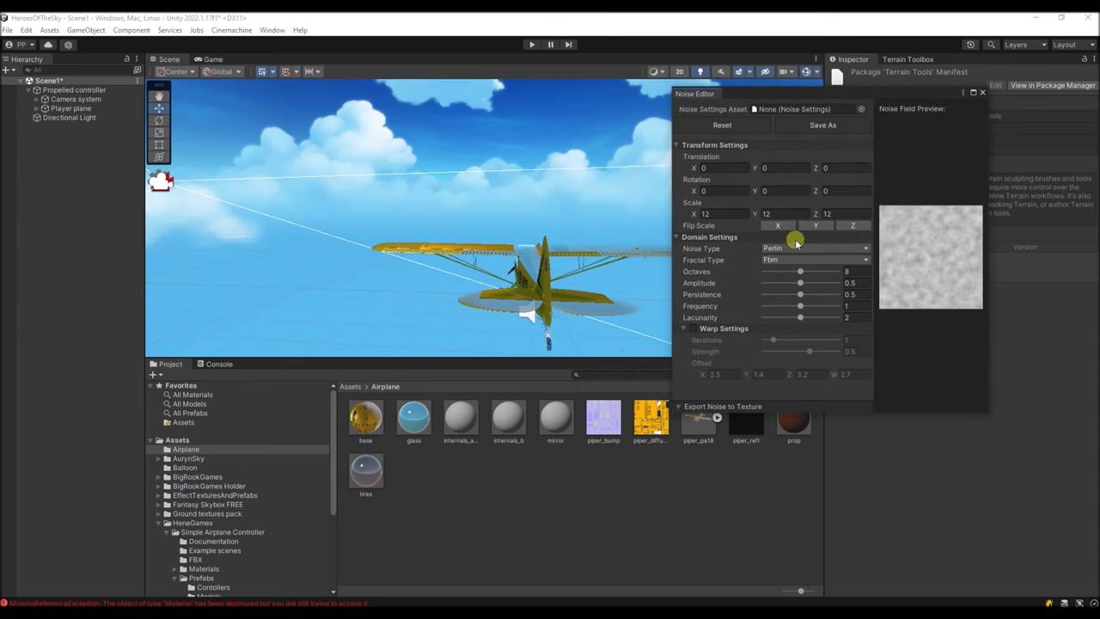
left_click(678, 407)
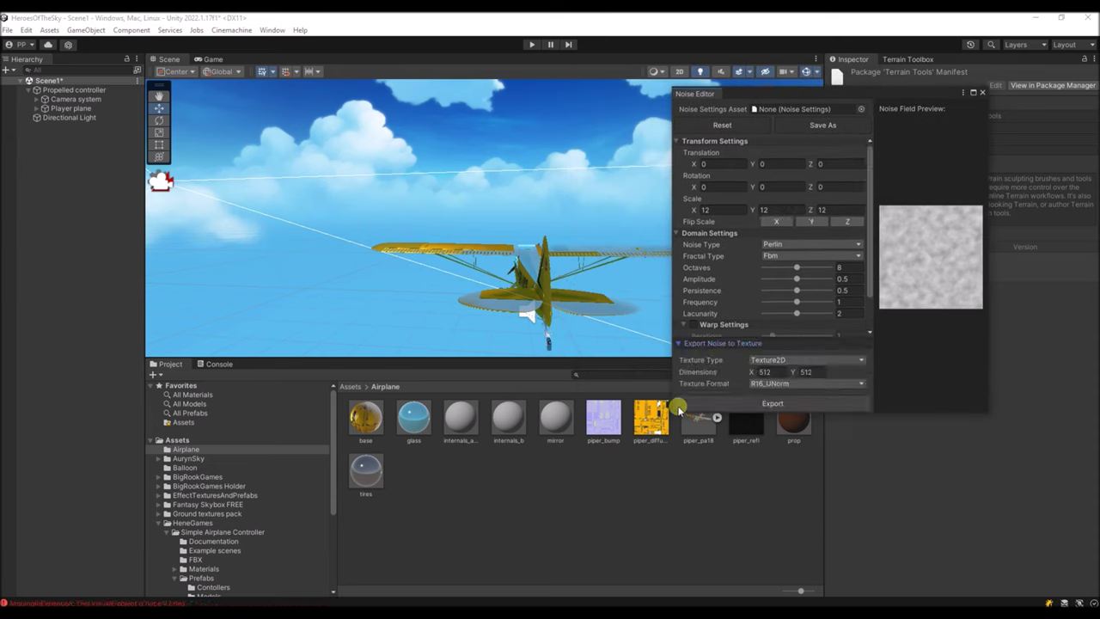
left_click(773, 371)
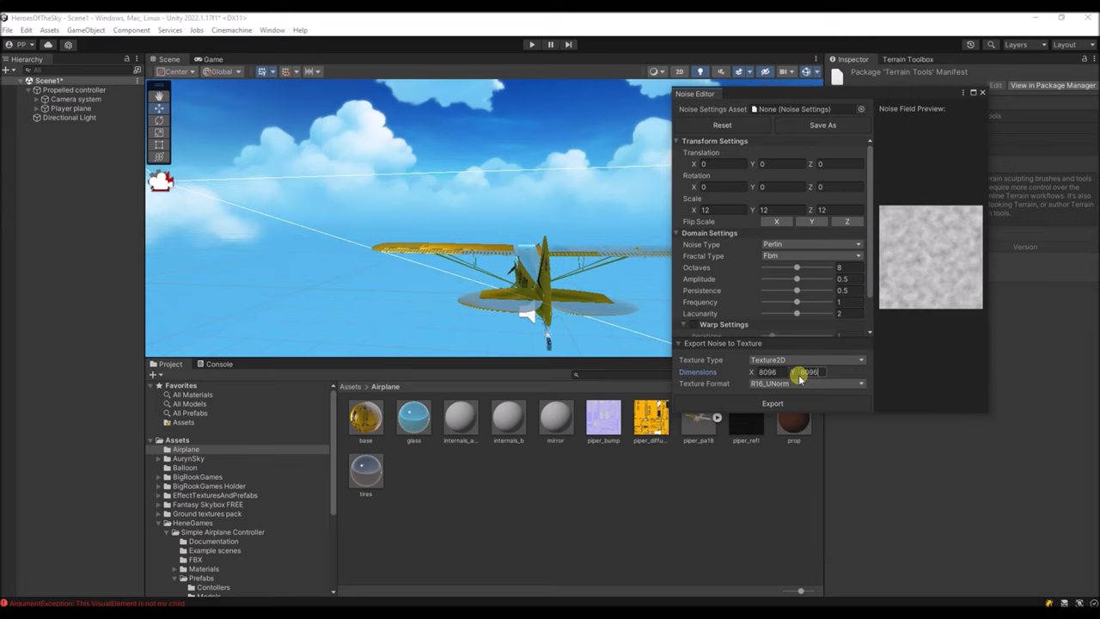
left_click(800, 373)
left_click(757, 407)
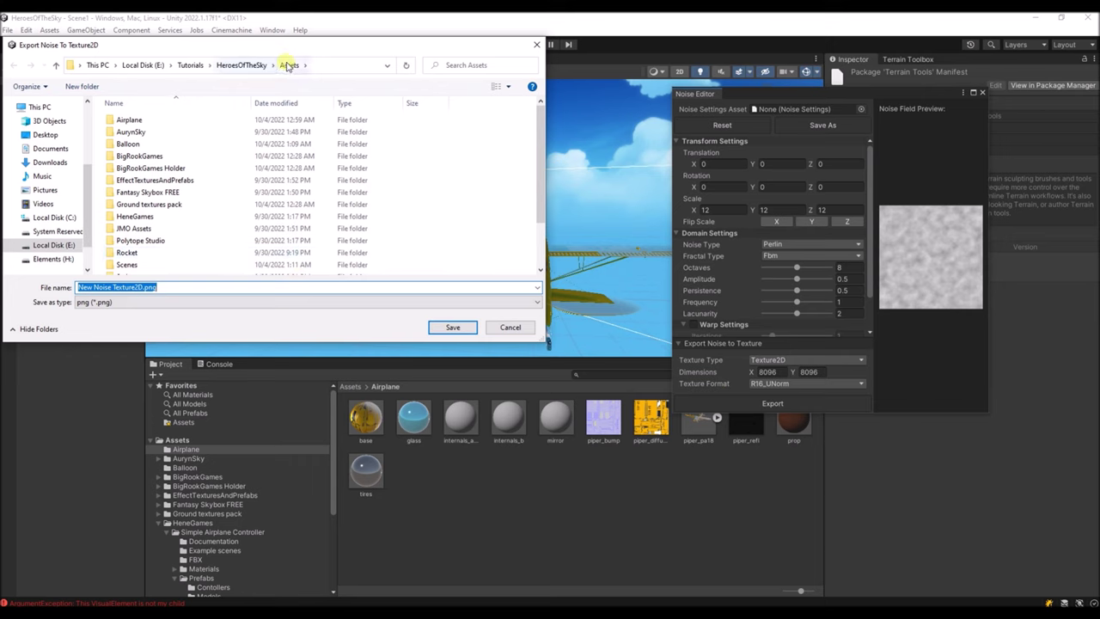
left_click(453, 328)
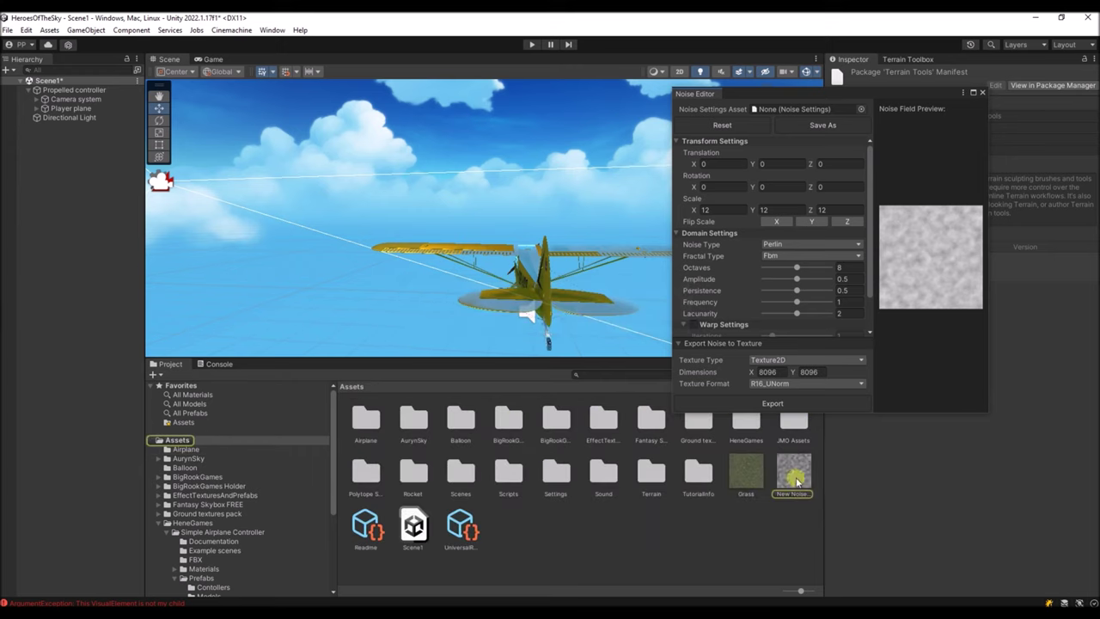
- Close the Noise Editor and set the new terrain's total width and length to 4000 m in the Terrain Toolbox
left_click(795, 480)
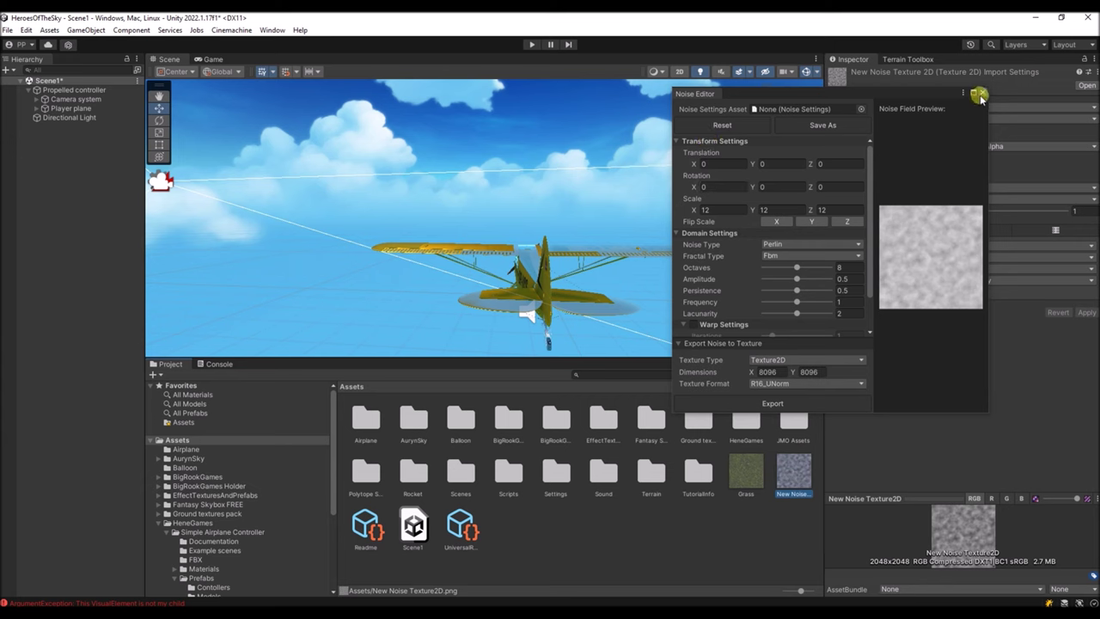
left_click(978, 94)
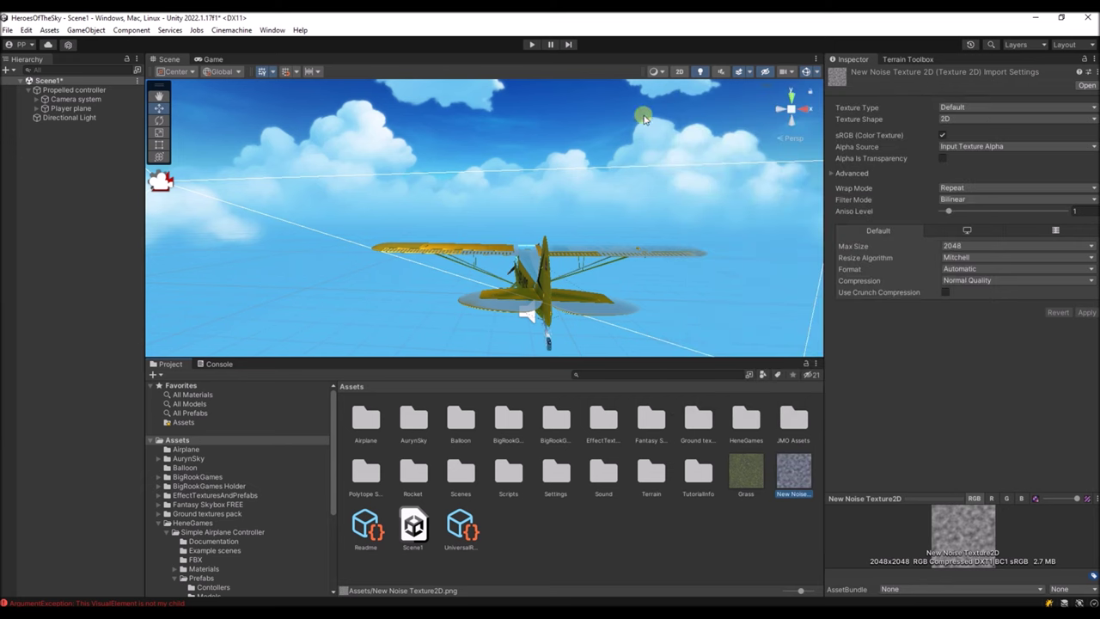
left_click(910, 58)
left_click(967, 120)
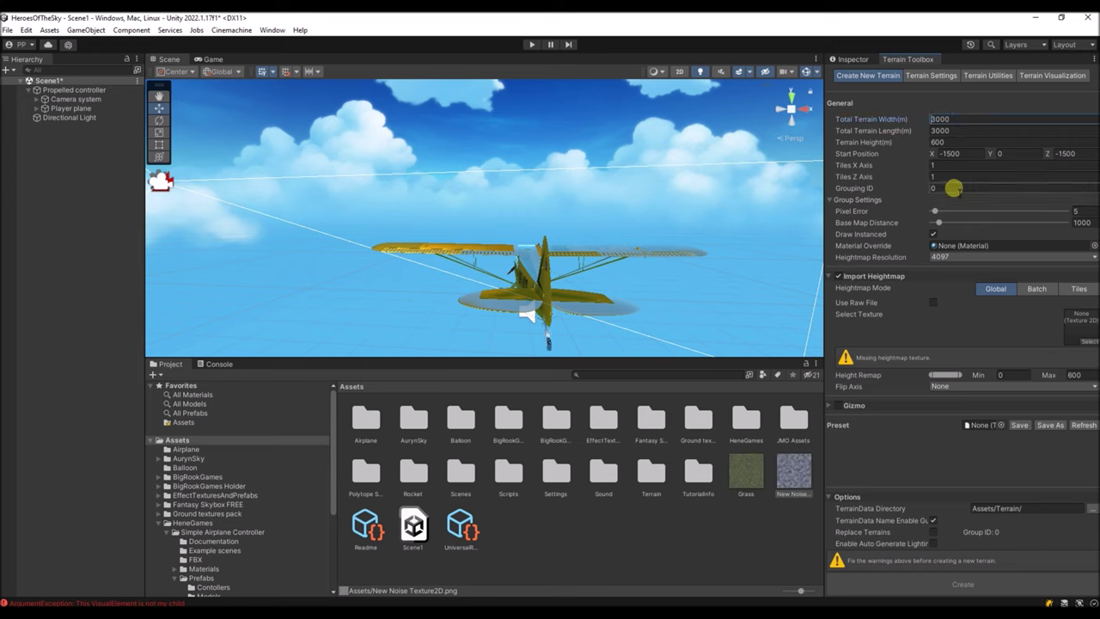
key("Tab")
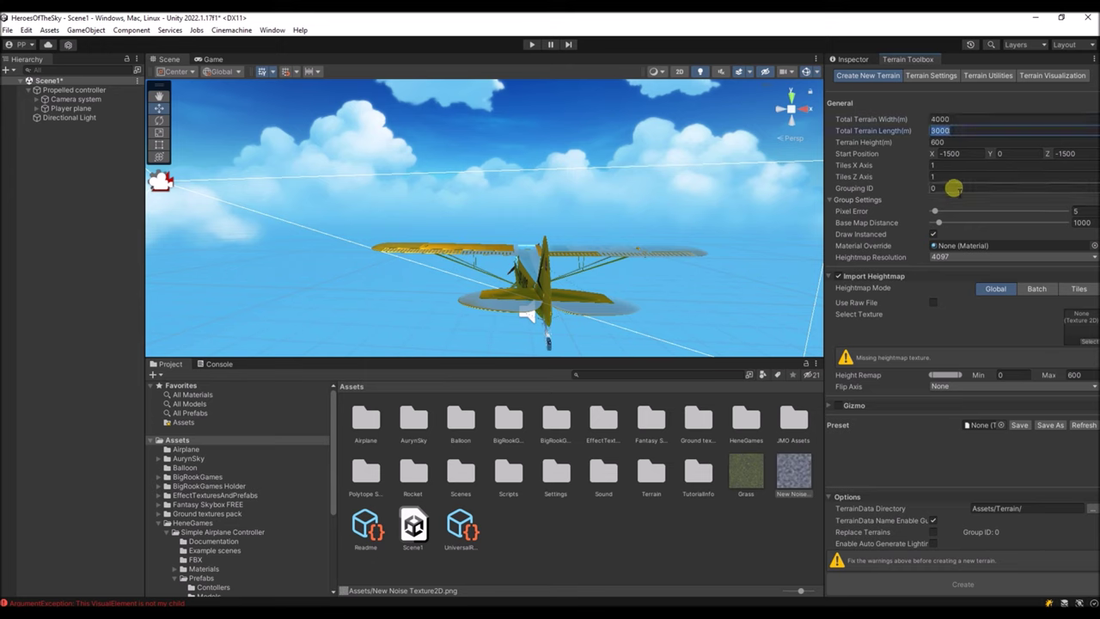
type("4000")
double_click(940, 130)
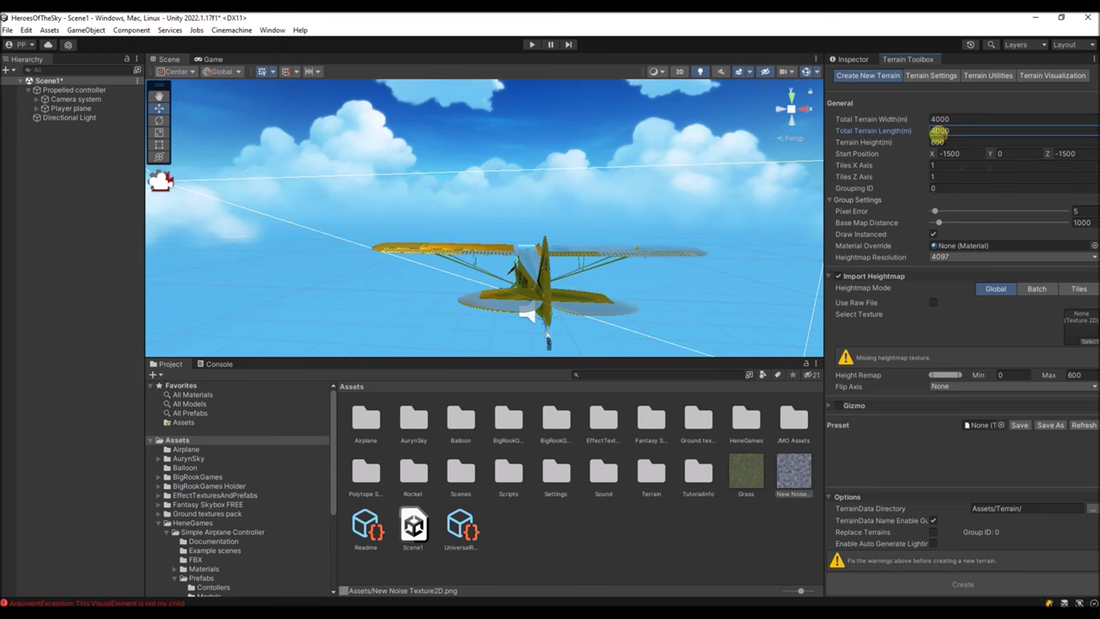
left_click(941, 142)
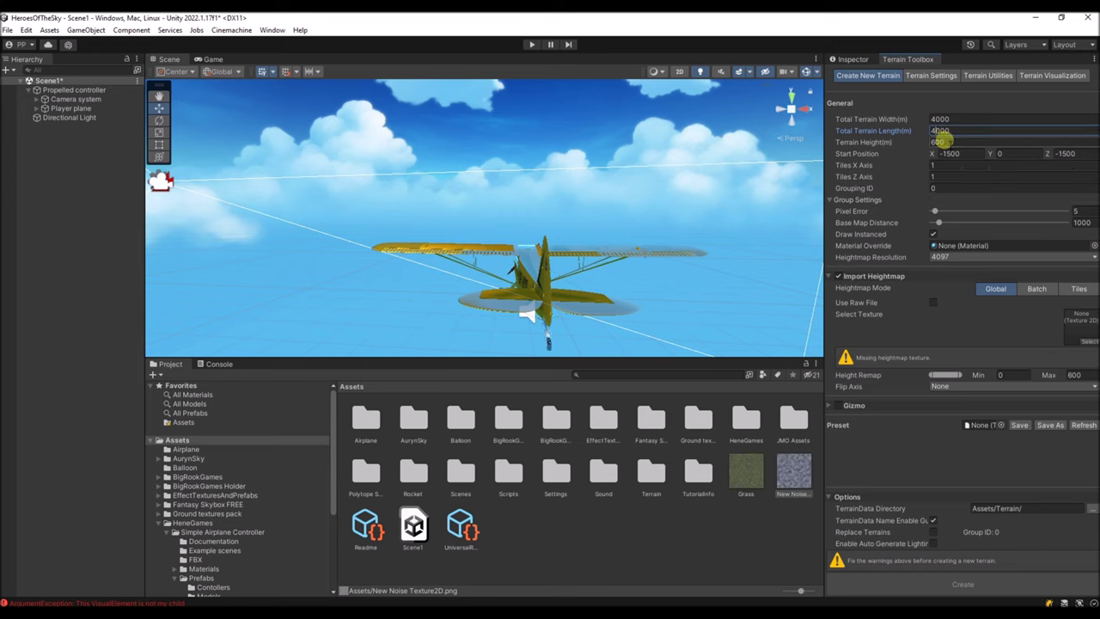
- Set the new terrain's start position to -2000 in X and Z, and select the Player plane
left_click(943, 154)
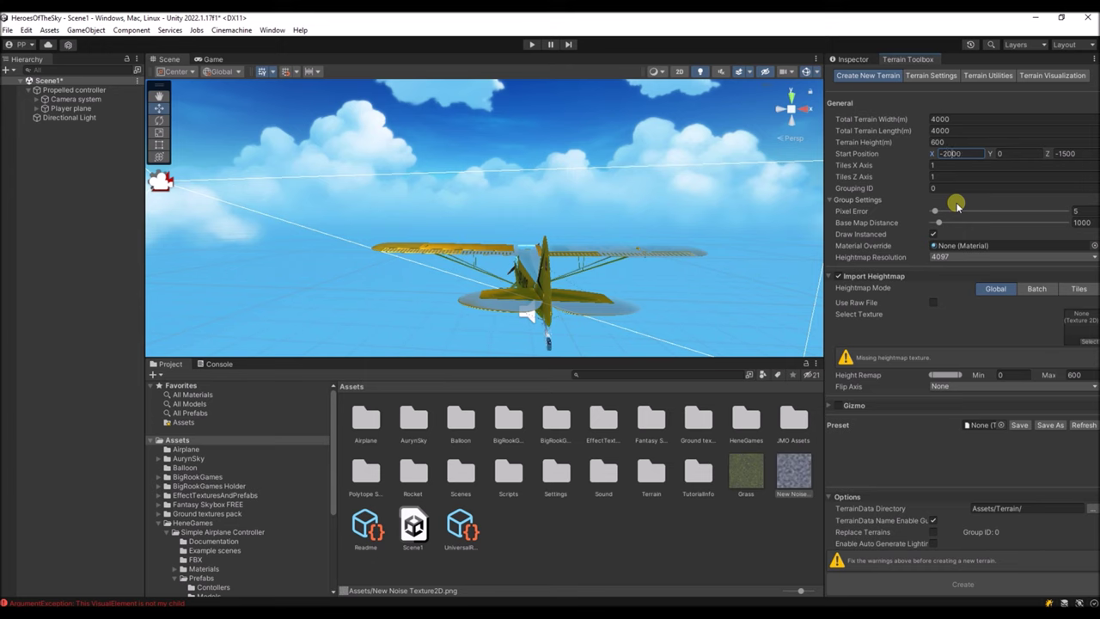
left_click(1064, 154)
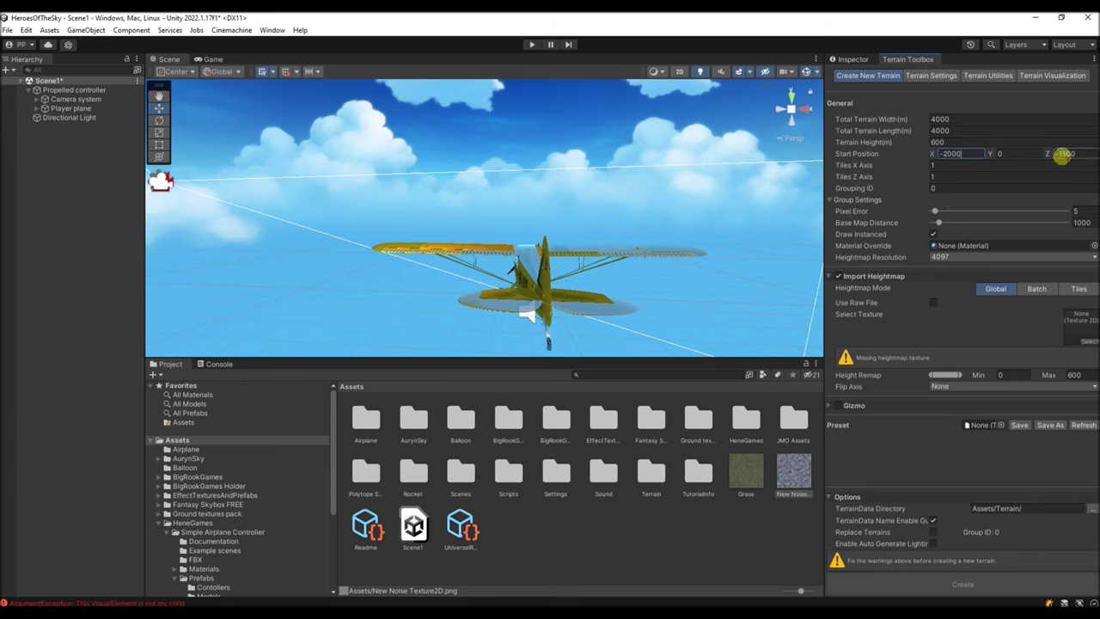
left_click(1057, 154)
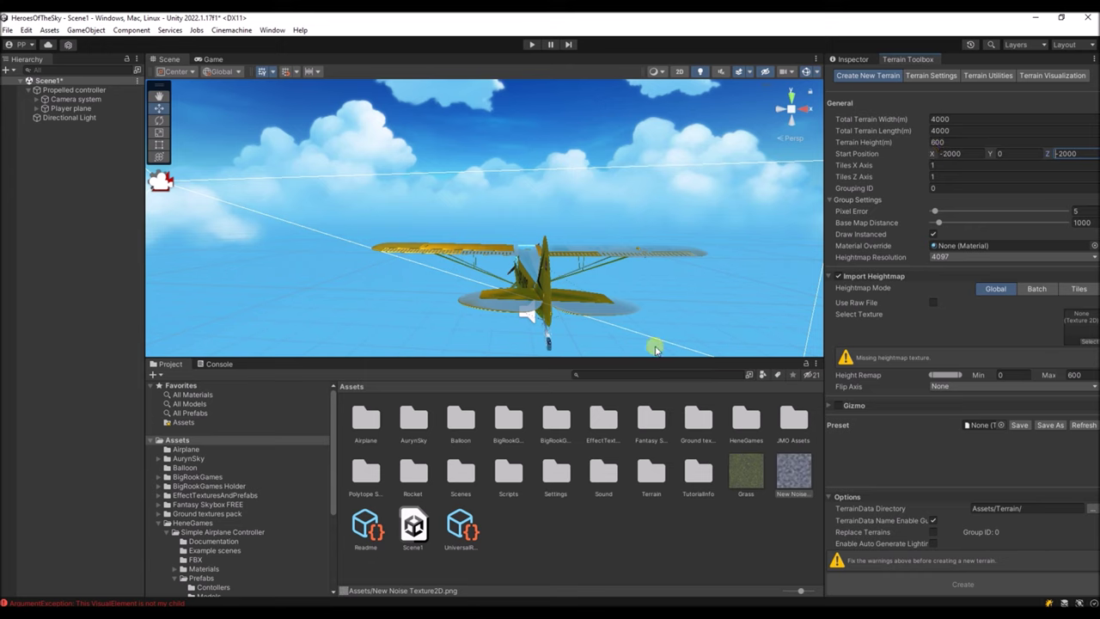
left_click(530, 261)
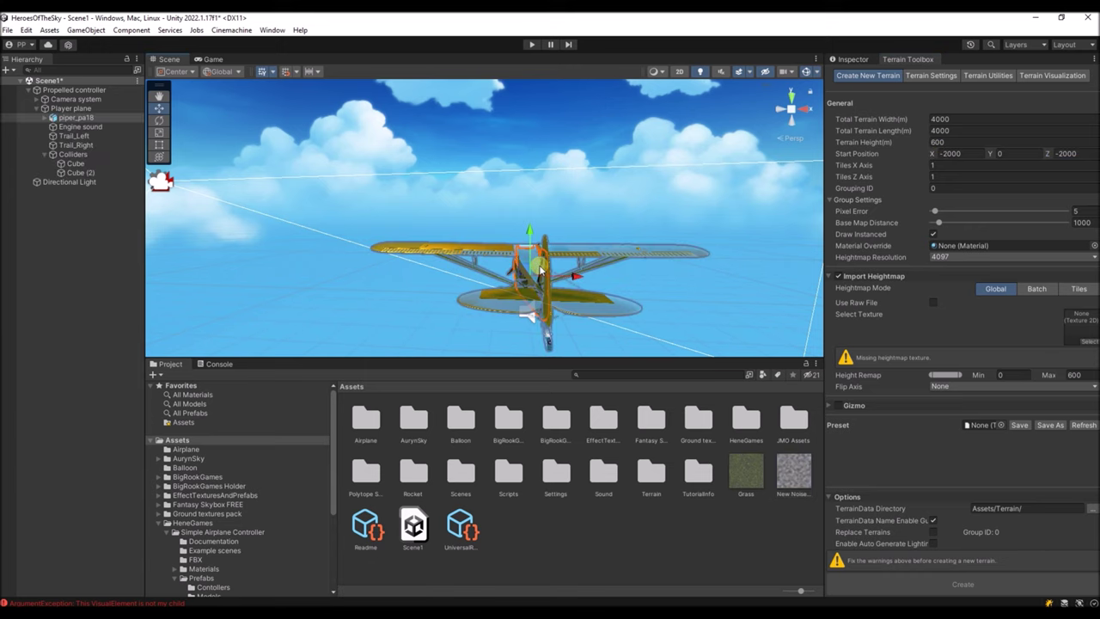
left_click(75, 108)
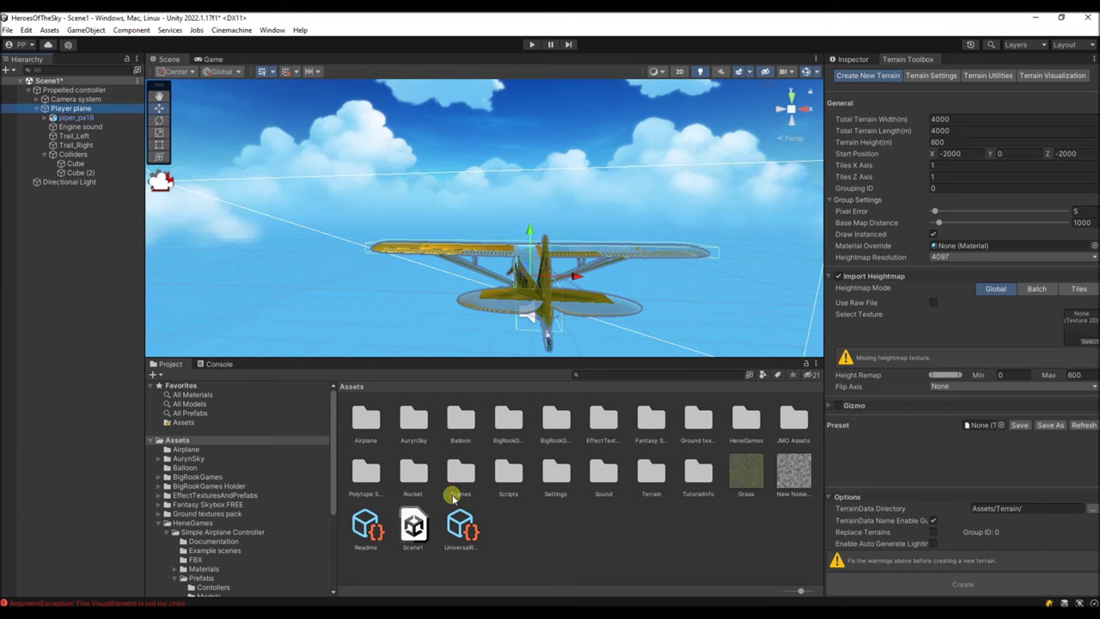
- Create the terrain with New Noise Texture2D as the imported heightmap and a heightmap resolution of 4097
left_click_drag(791, 471, 1095, 332)
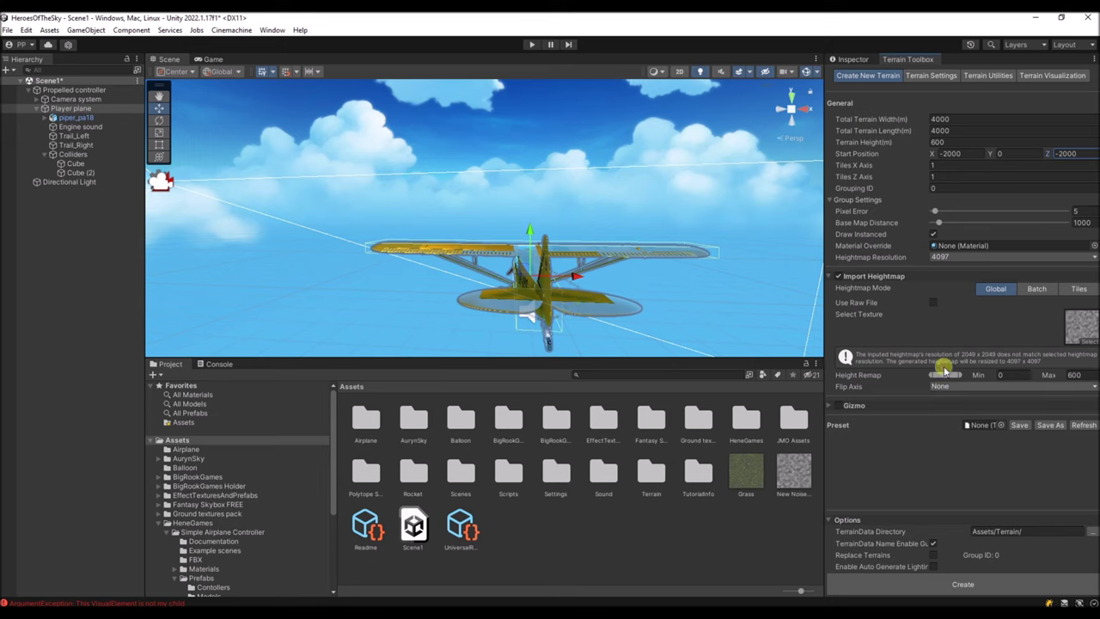
left_click(953, 257)
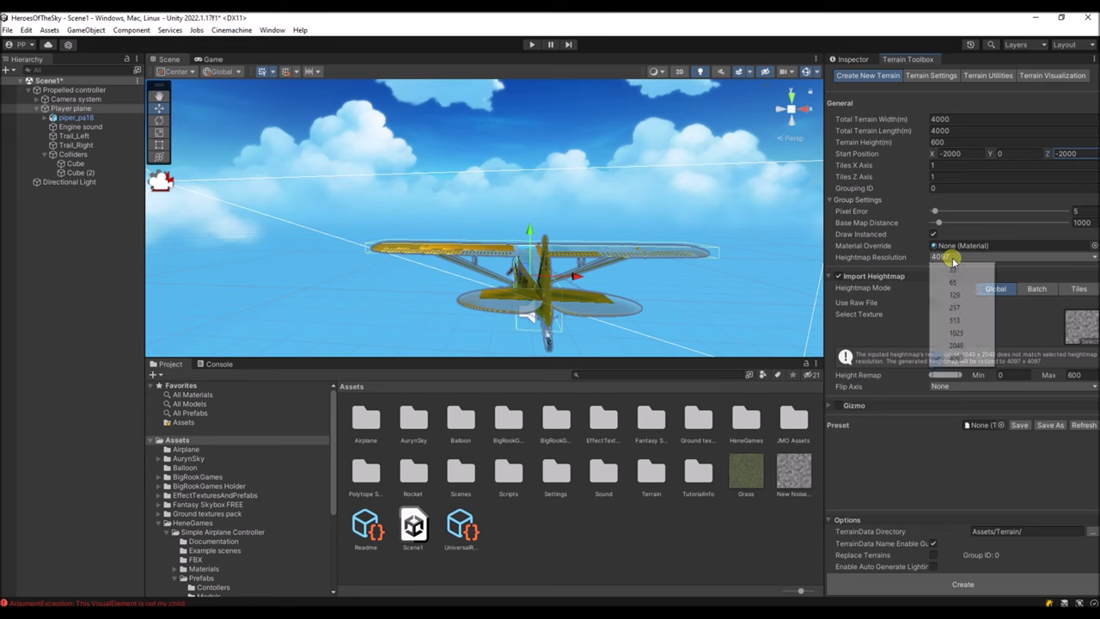
left_click(951, 256)
left_click(951, 256)
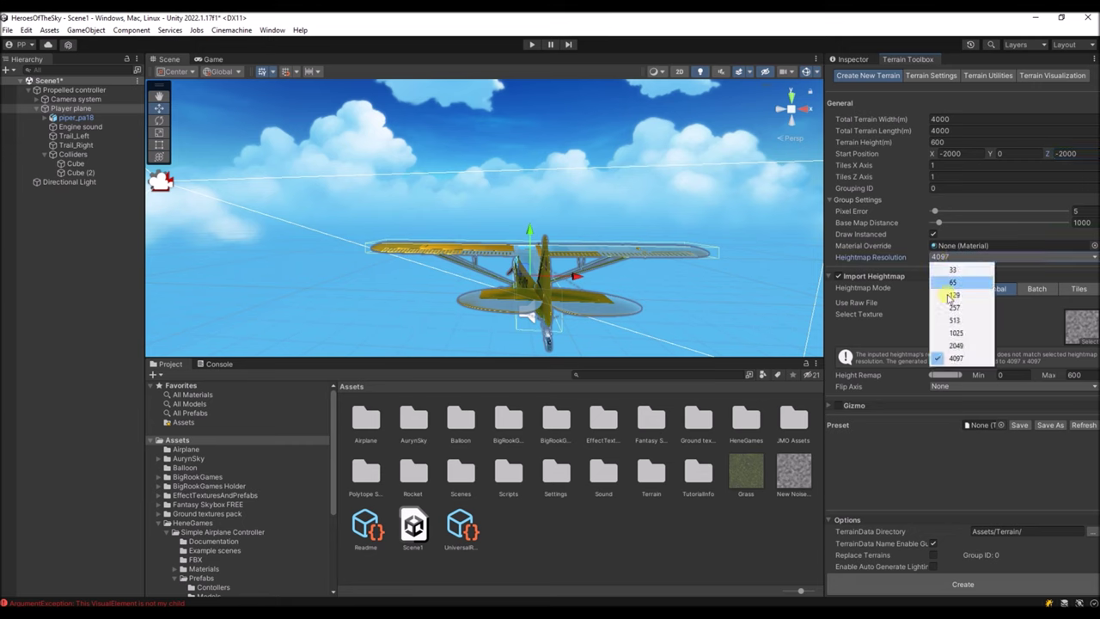
left_click(956, 358)
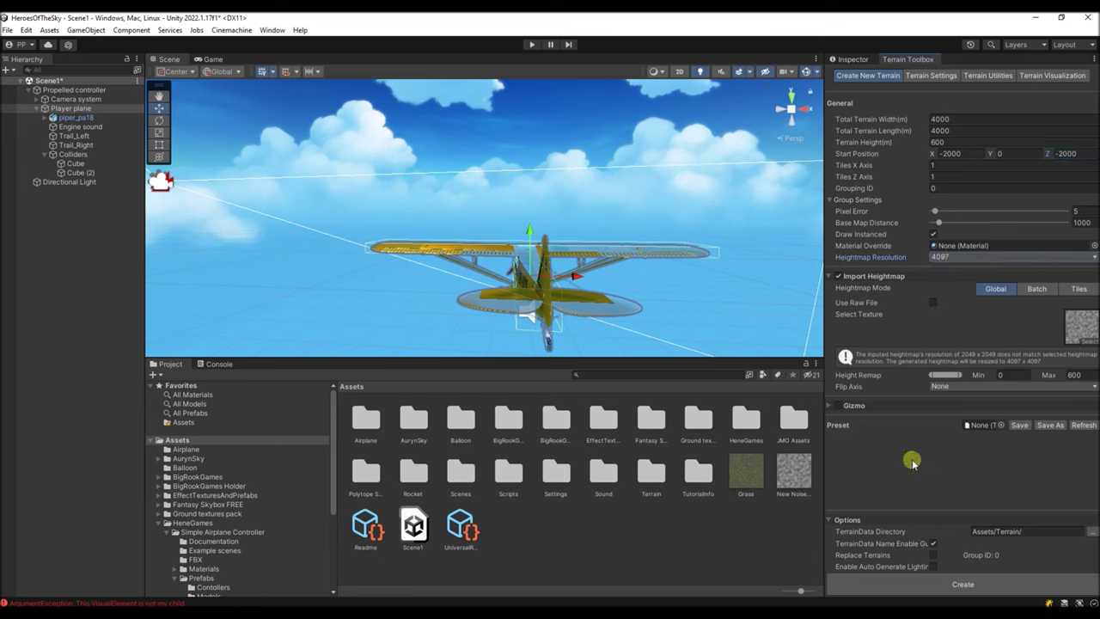
left_click(964, 583)
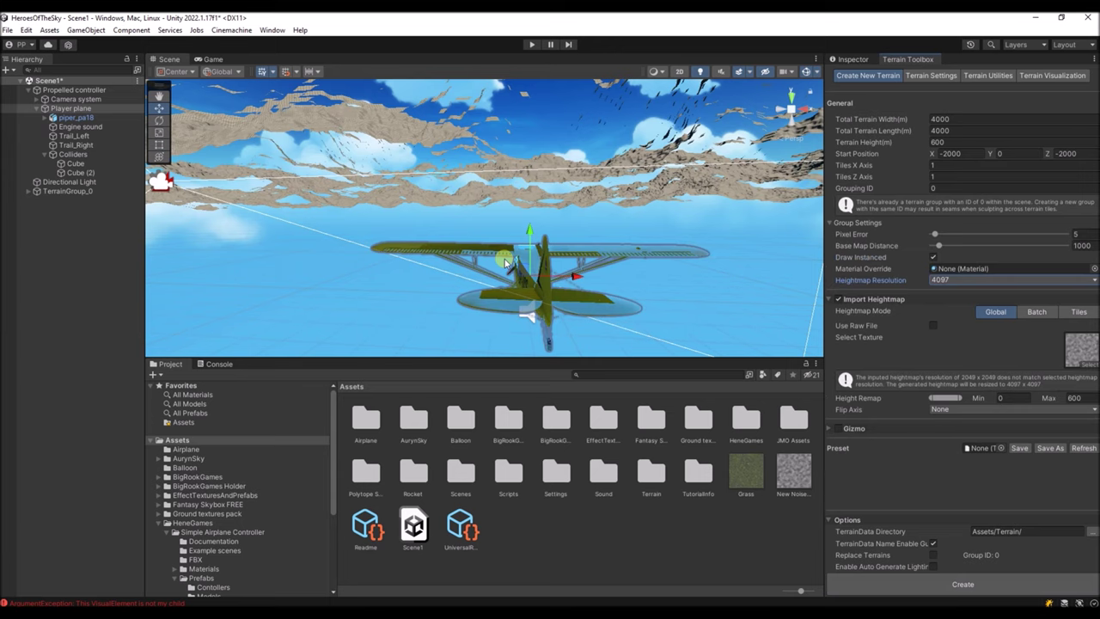
- Set the Player plane's Y position to 300 and frame it in the Scene view above the terrain
key("w")
right_click_drag(511, 255, 184, 312)
left_click(51, 109)
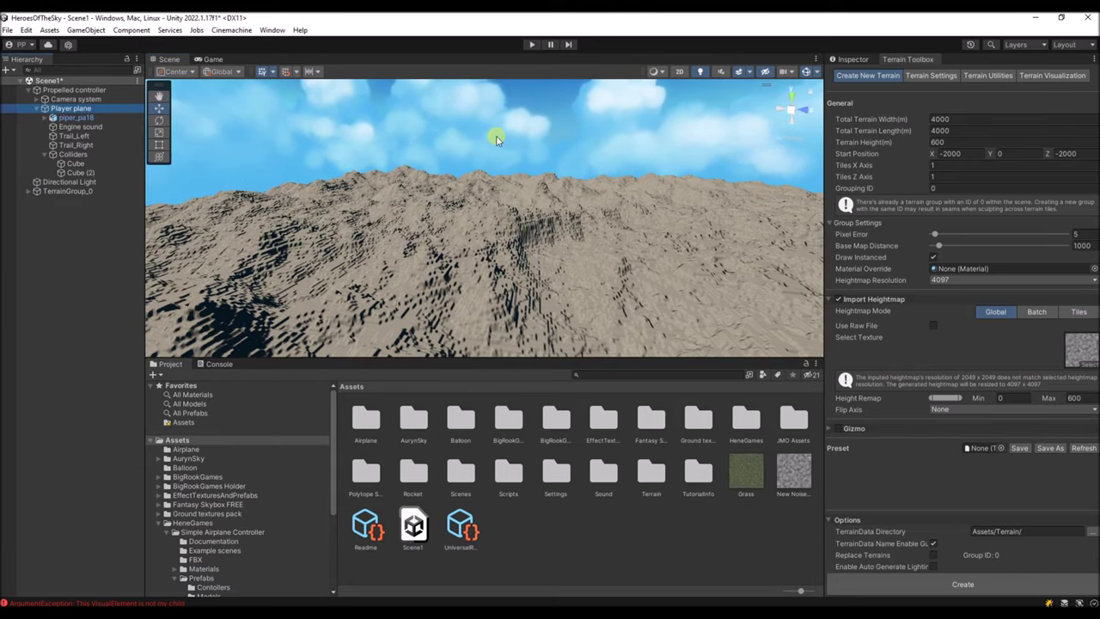
left_click(848, 61)
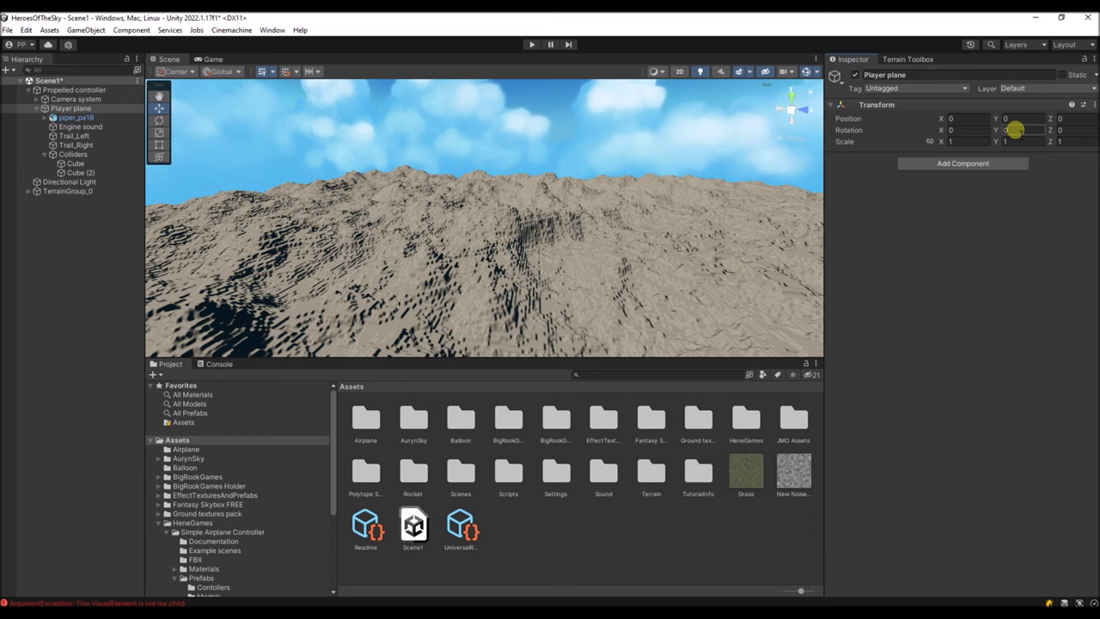
left_click(1012, 119)
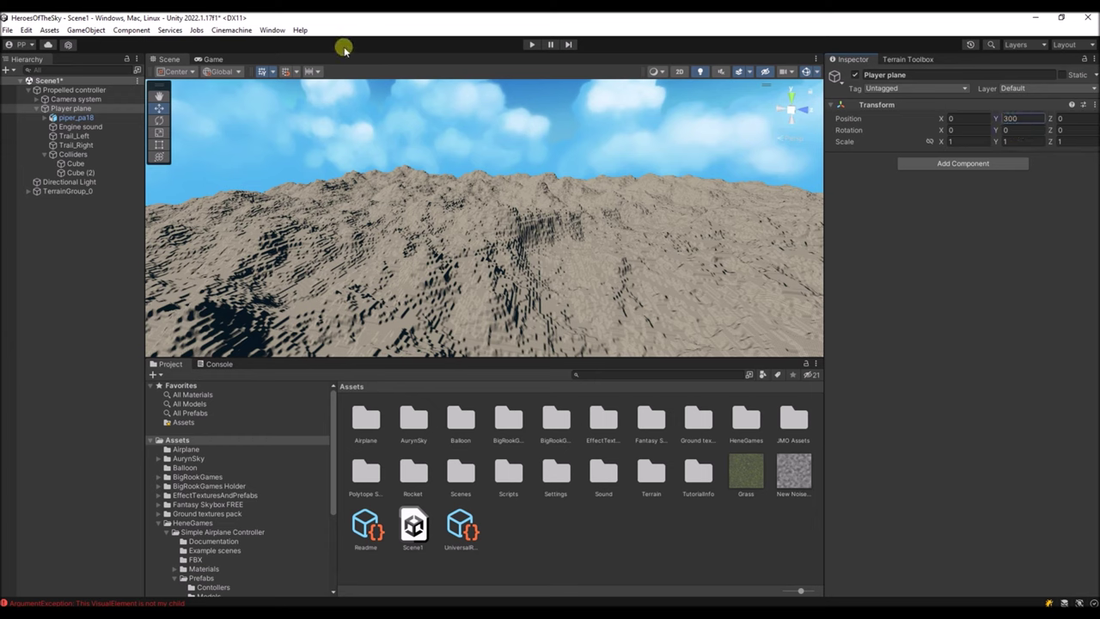
left_click(66, 109)
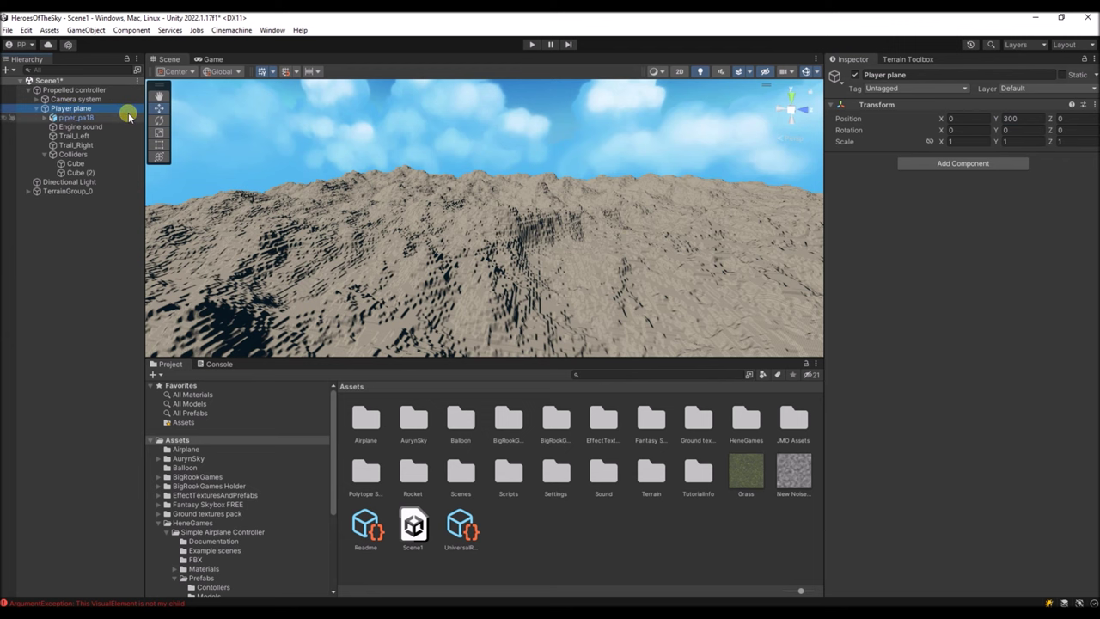
double_click(127, 111)
right_click(138, 84)
right_click_drag(363, 203, 90, 231)
key("w")
right_click_drag(98, 230, 904, 248)
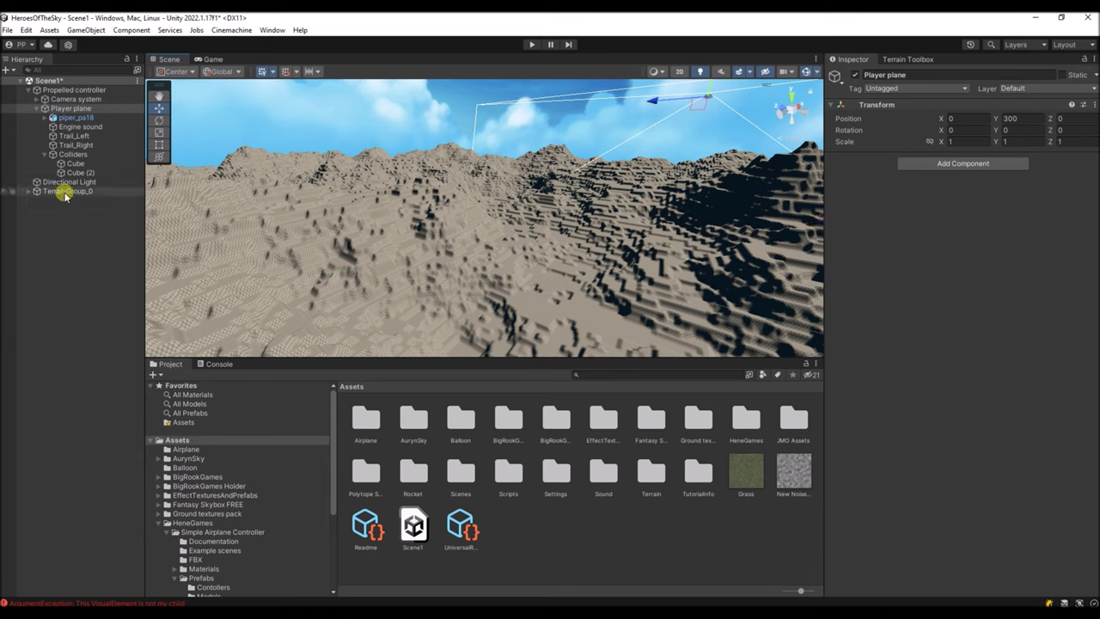
- In the generated terrain tile's settings, try a terrain height of 100 and replace it with 500
left_click(28, 191)
left_click(69, 201)
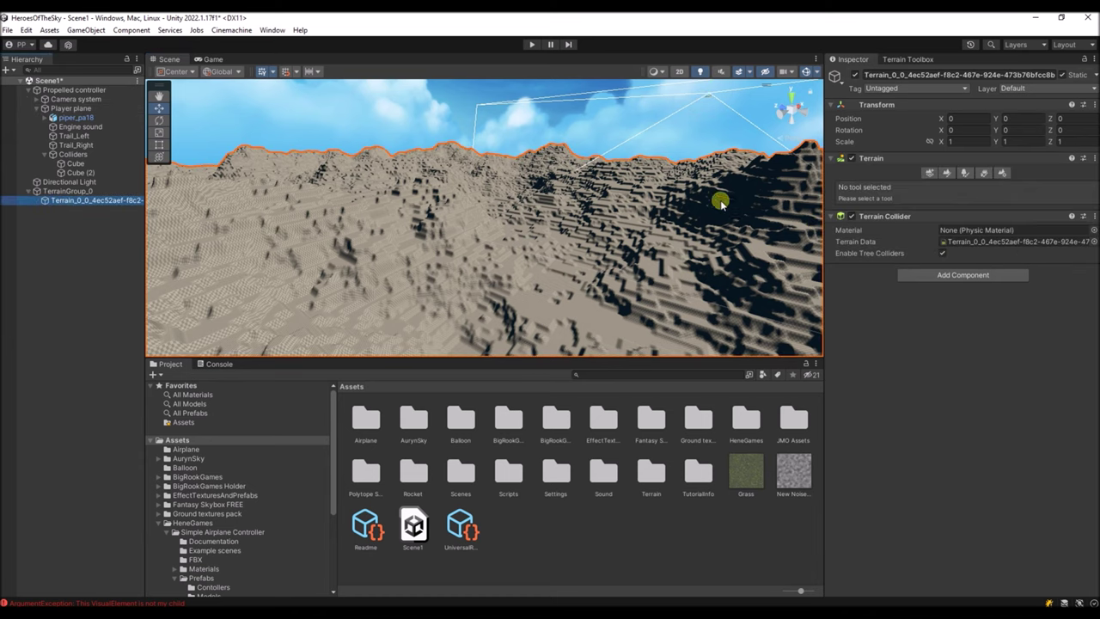
left_click(1003, 172)
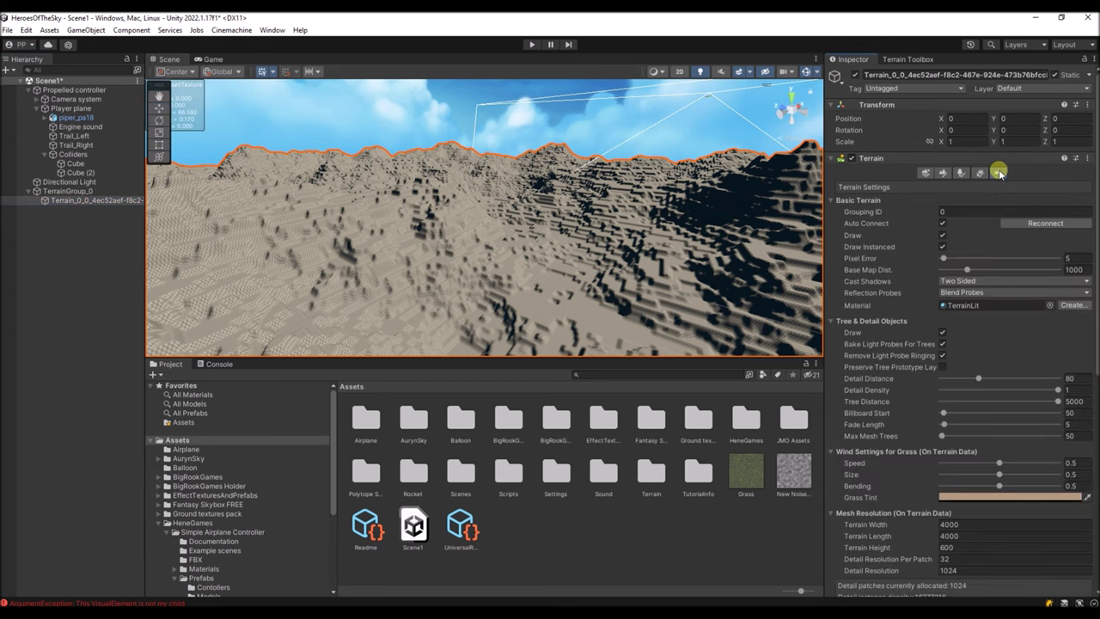
scroll(928, 241, "down", 5)
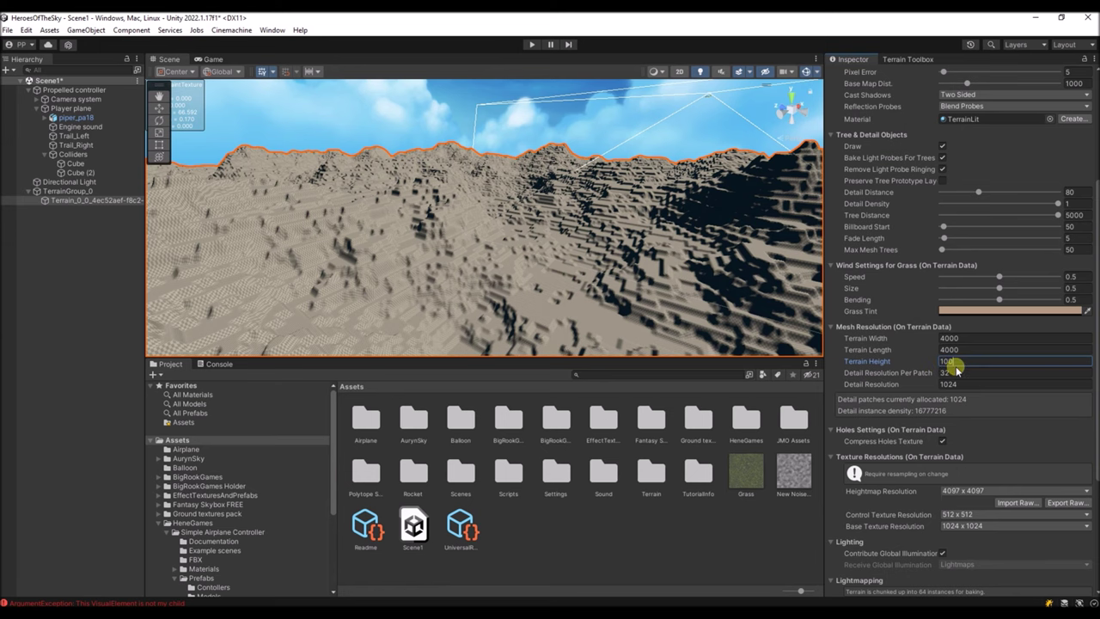
key("Return")
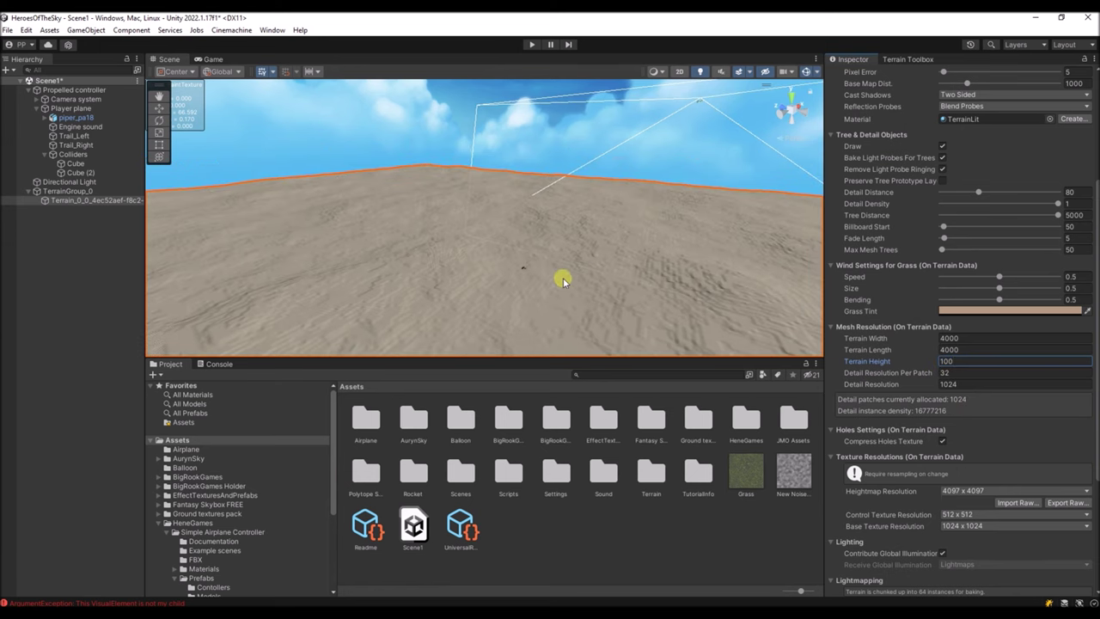
double_click(954, 361)
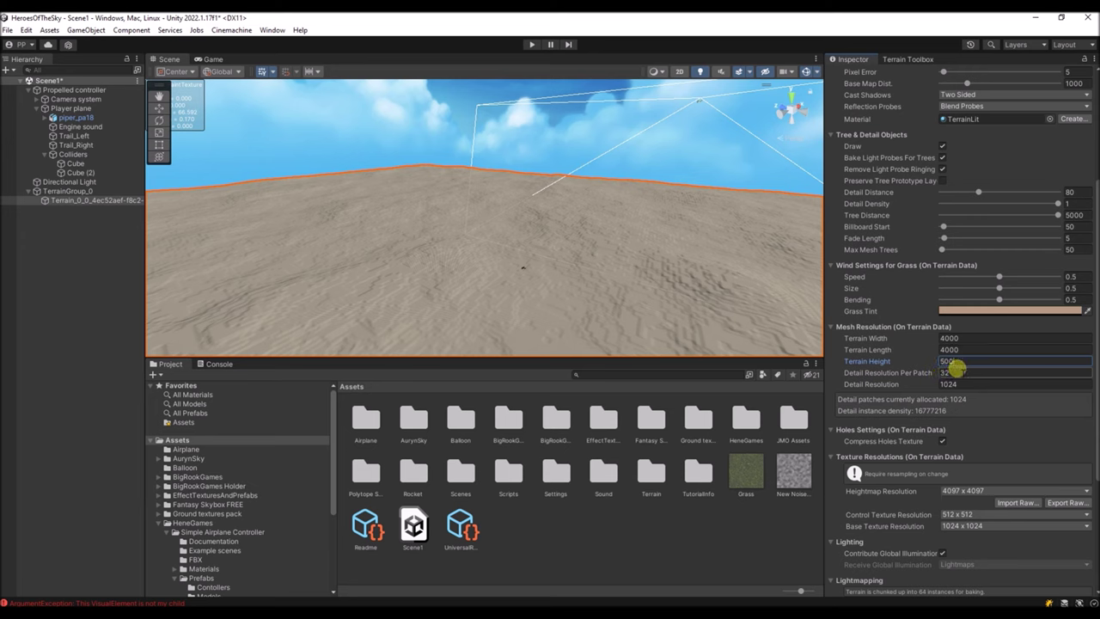
type("500")
key("Return")
- Examine the terrain's surface in the scene, its creation values in the Terrain Toolbox and its mesh and texture resolution settings
right_click_drag(626, 292, 920, 254)
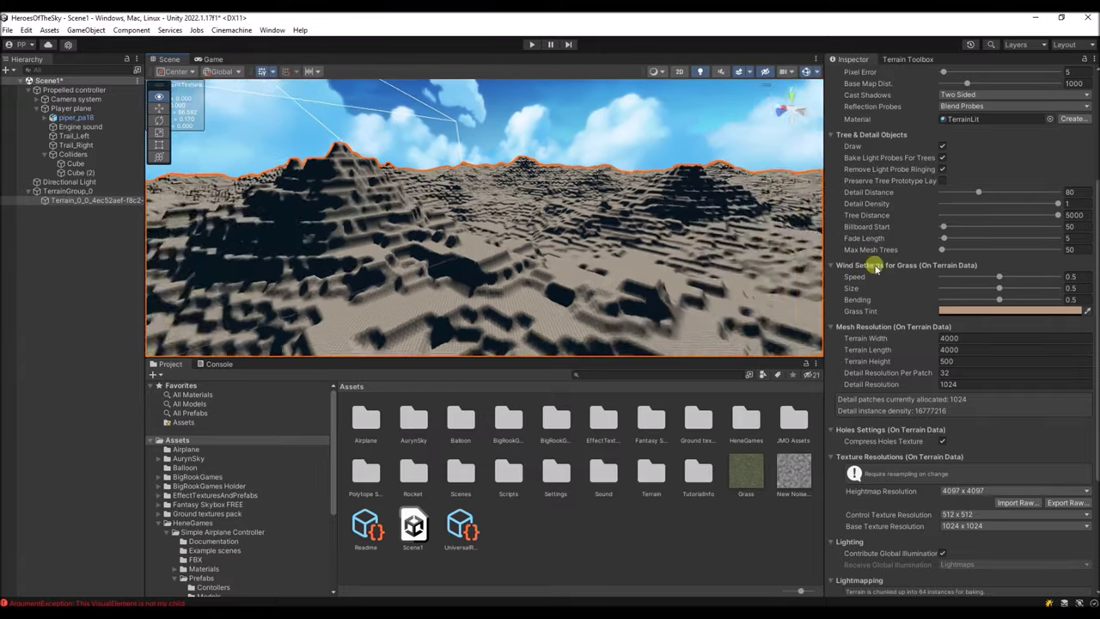
right_click_drag(1057, 271, 42, 337)
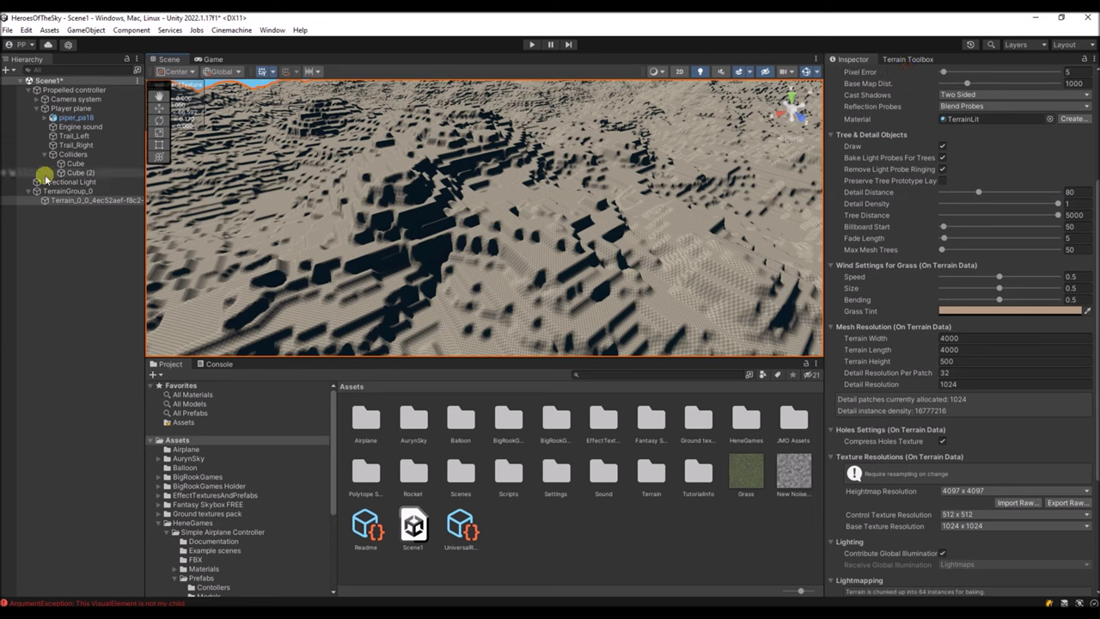
left_click(53, 201)
left_click(908, 60)
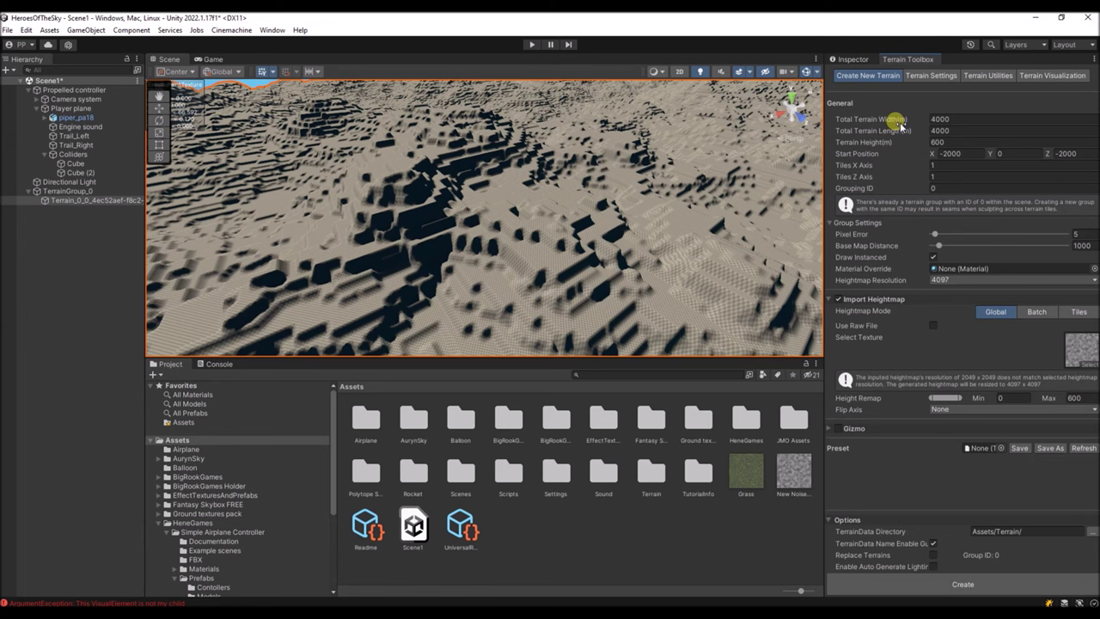
left_click(849, 60)
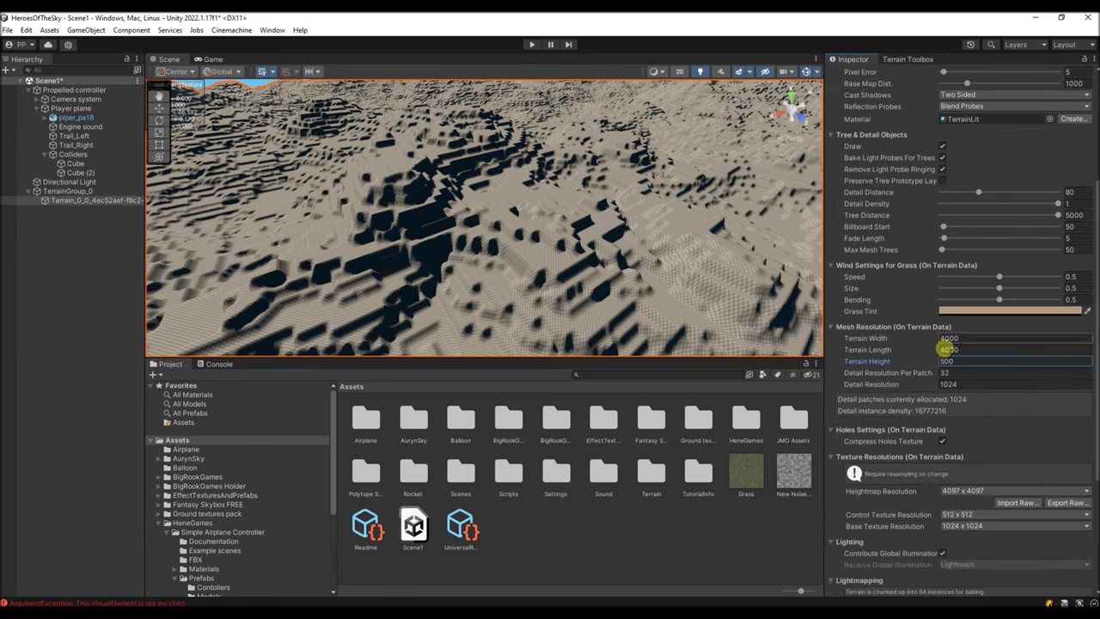
scroll(851, 365, "down", 3)
scroll(946, 344, "up", 7)
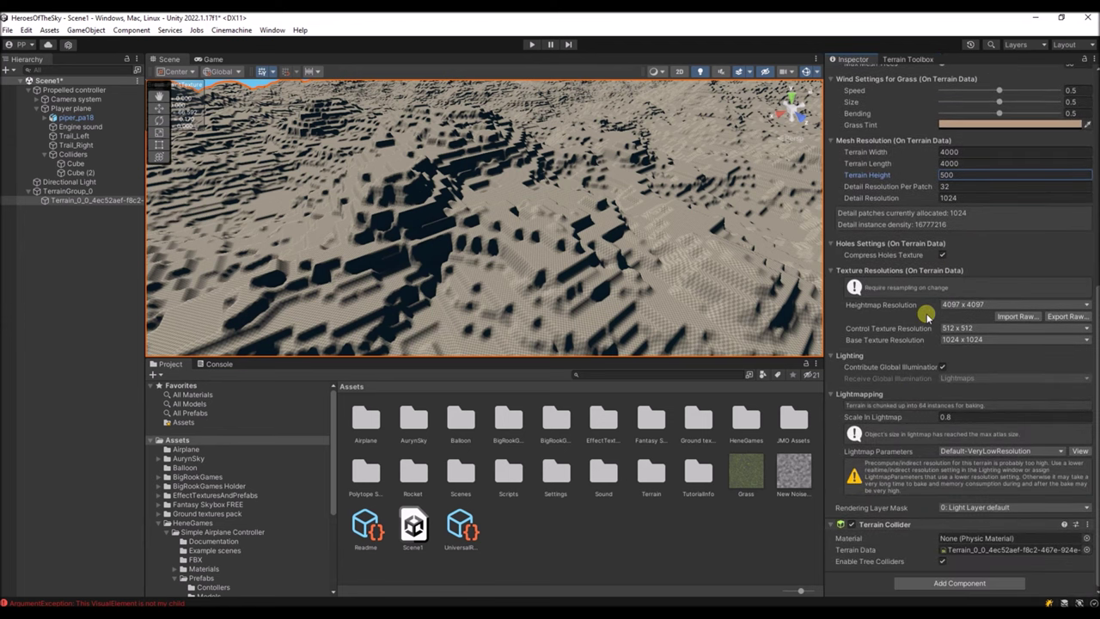
scroll(911, 182, "up", 2)
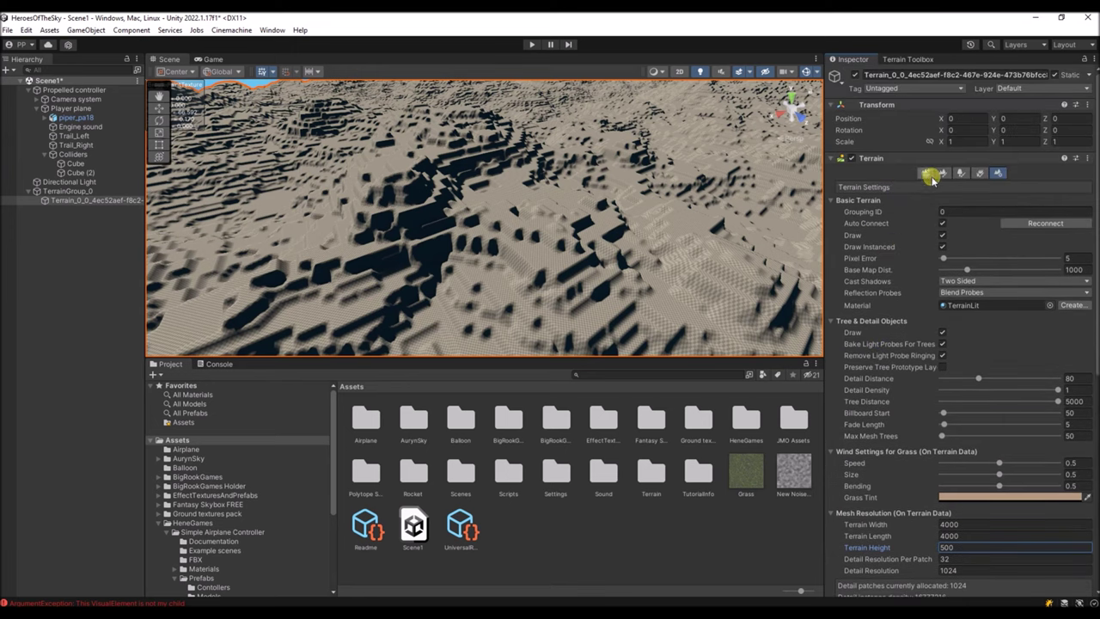
- Switch the terrain's paint tool to Smooth Height
left_click(929, 175)
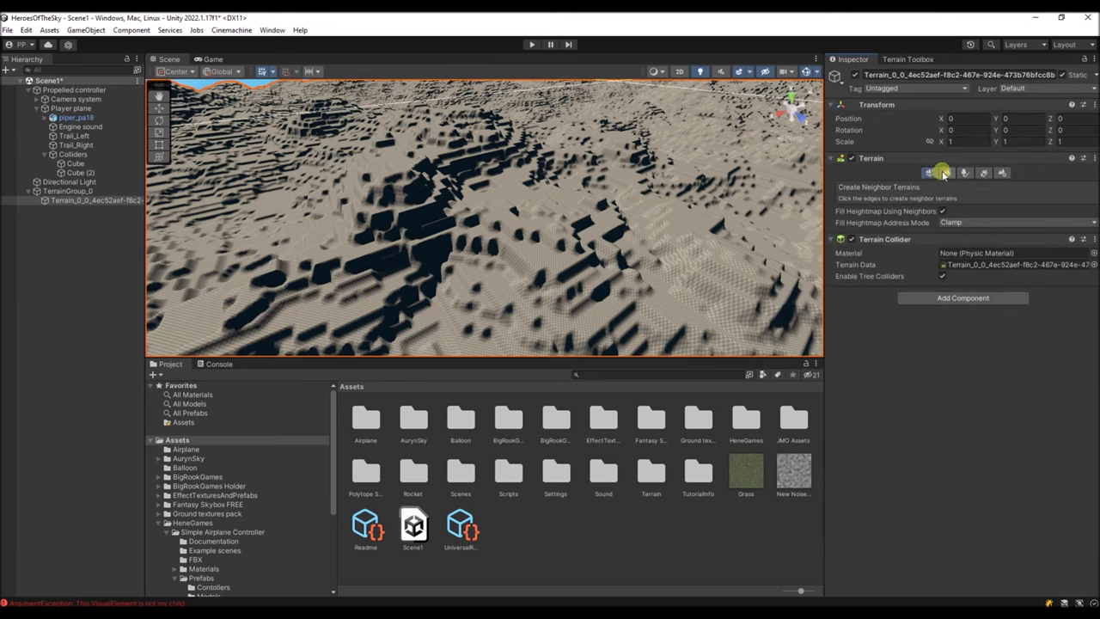
left_click(943, 173)
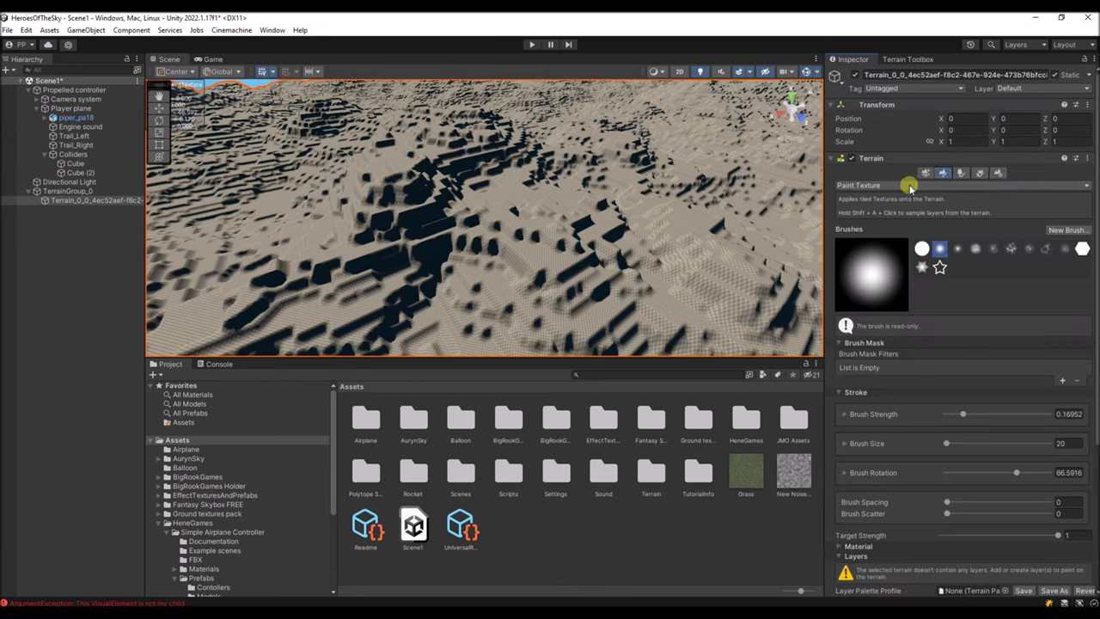
left_click(910, 187)
left_click(891, 297)
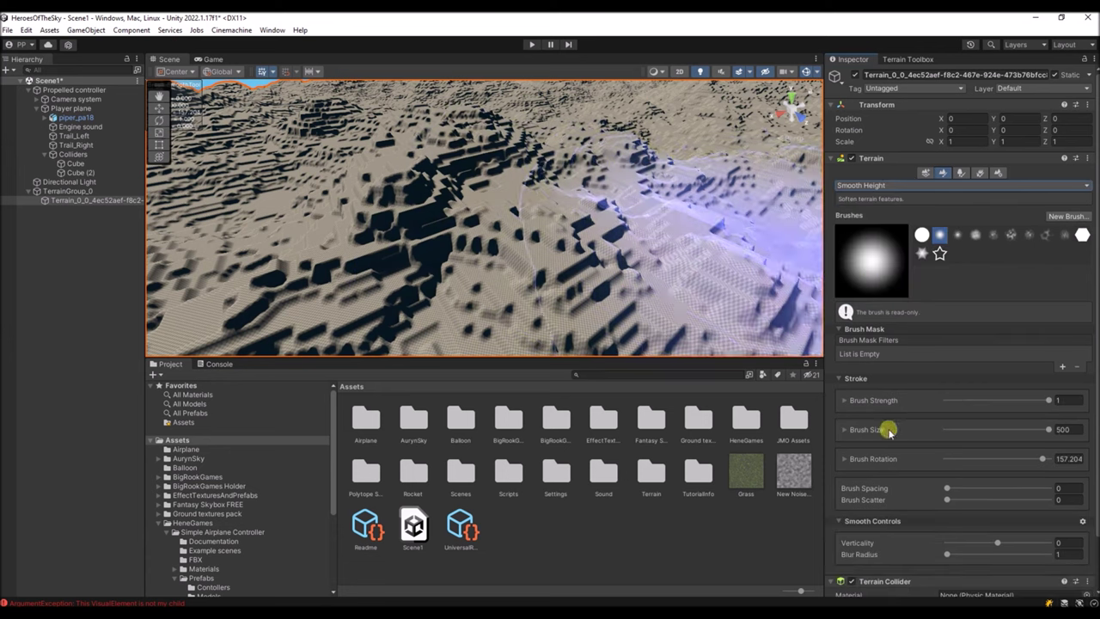
- Raise the smoothing brush's maximum size to 1000 and set the brush size to about 883
mouse_move(533, 260)
right_mouse_down()
mouse_move(685, 262)
mouse_move(673, 265)
mouse_move(640, 236)
mouse_move(645, 249)
mouse_move(754, 270)
mouse_move(831, 258)
right_mouse_up()
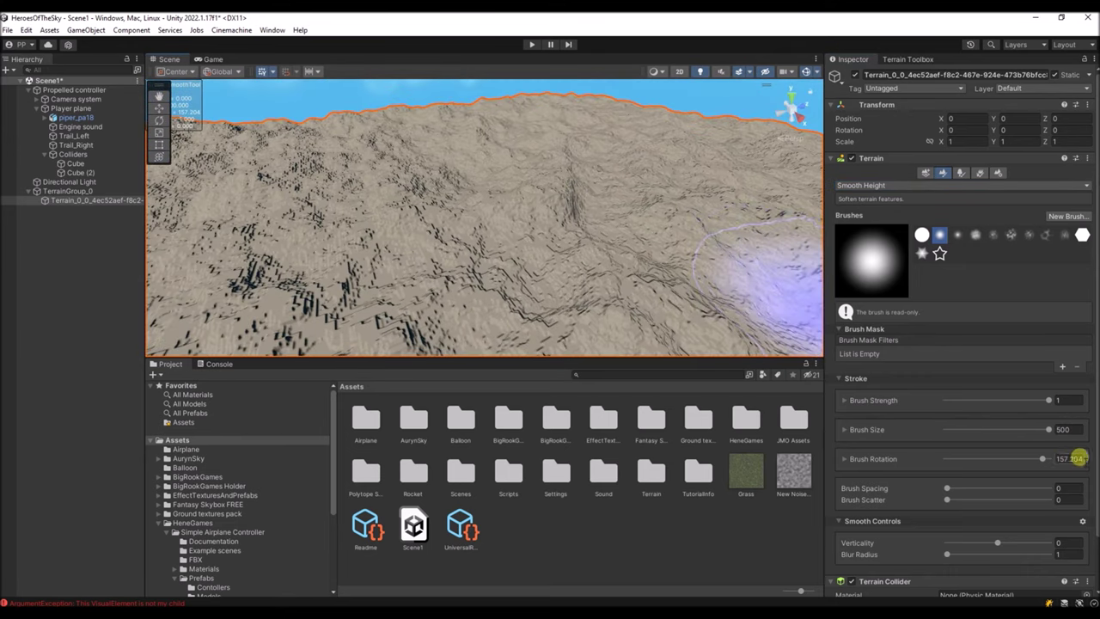
left_click(844, 430)
left_click(1064, 441)
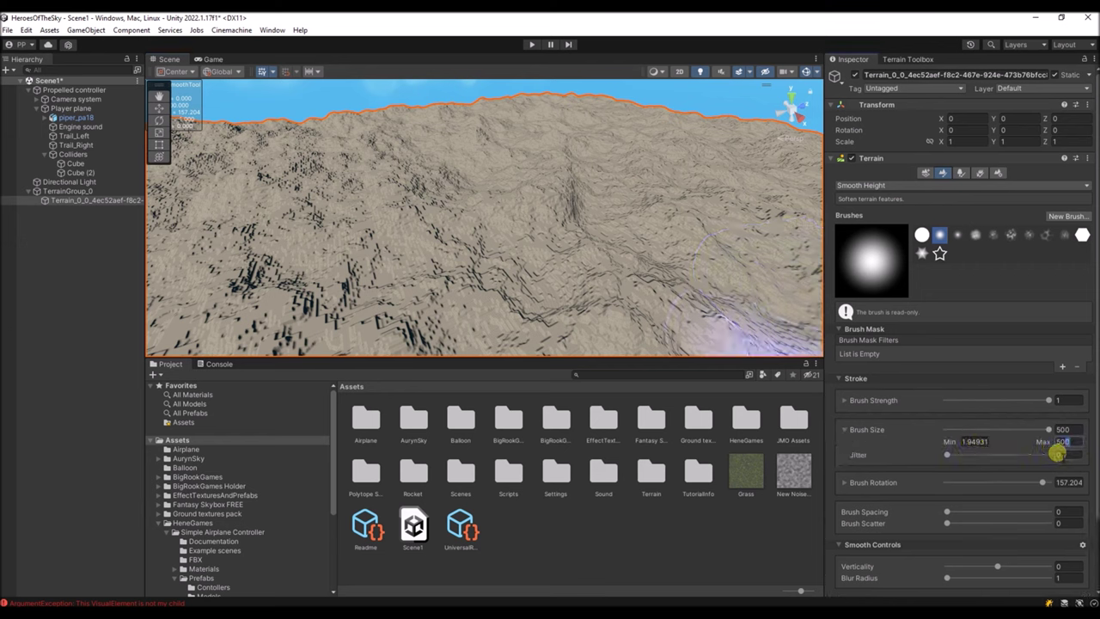
type("1500")
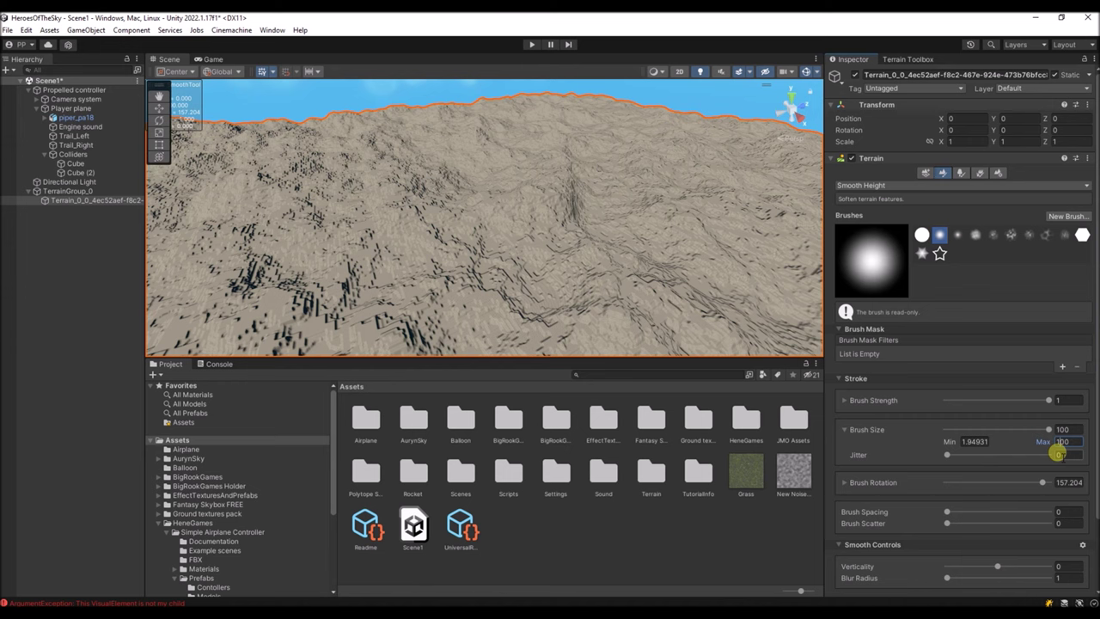
left_click_drag(956, 428, 1003, 444)
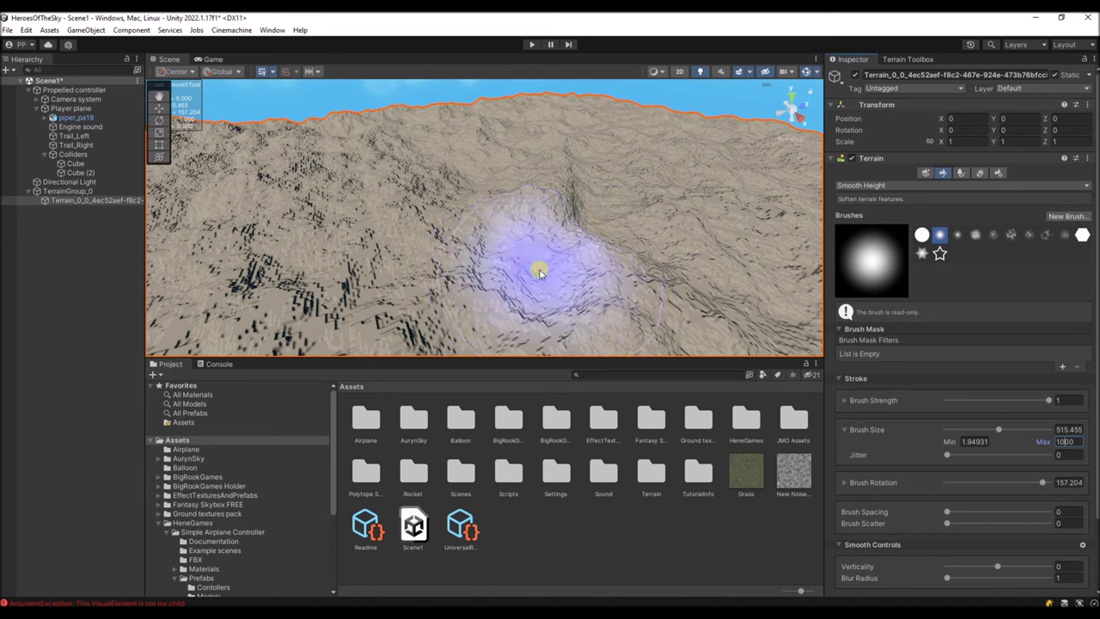
left_click_drag(1000, 430, 1030, 429)
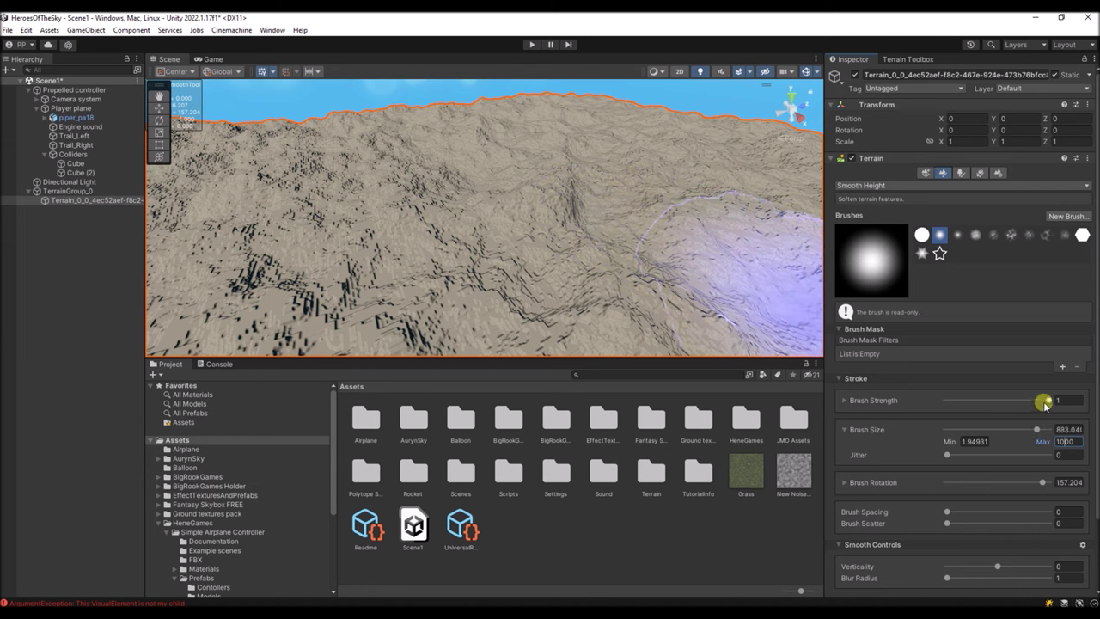
- Smooth the jagged terrain surface with broad strokes of the enlarged Smooth Height brush across the slopes and ridges
mouse_move(570, 246)
left_mouse_down()
mouse_move(590, 228)
mouse_move(558, 215)
mouse_move(421, 239)
mouse_move(182, 236)
mouse_move(226, 211)
mouse_move(248, 226)
mouse_move(516, 229)
left_mouse_up()
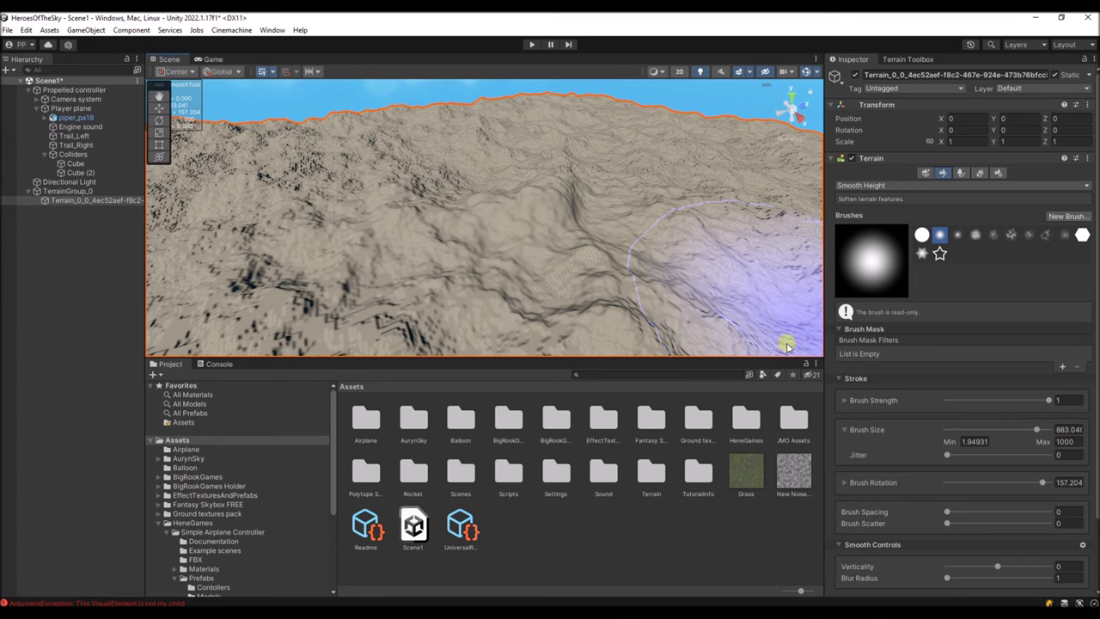
mouse_move(336, 224)
left_mouse_down()
mouse_move(403, 152)
mouse_move(343, 190)
left_mouse_up()
mouse_move(344, 192)
right_mouse_down()
mouse_move(236, 256)
mouse_move(256, 236)
mouse_move(287, 241)
right_mouse_up()
mouse_move(469, 241)
right_mouse_down()
mouse_move(376, 243)
mouse_move(364, 211)
right_mouse_up()
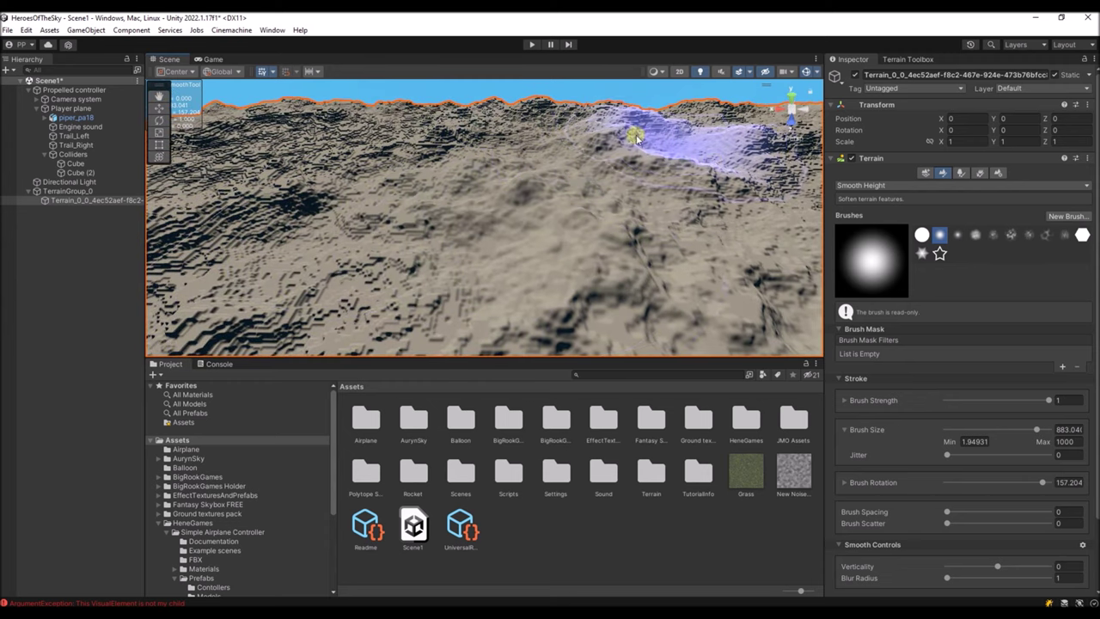